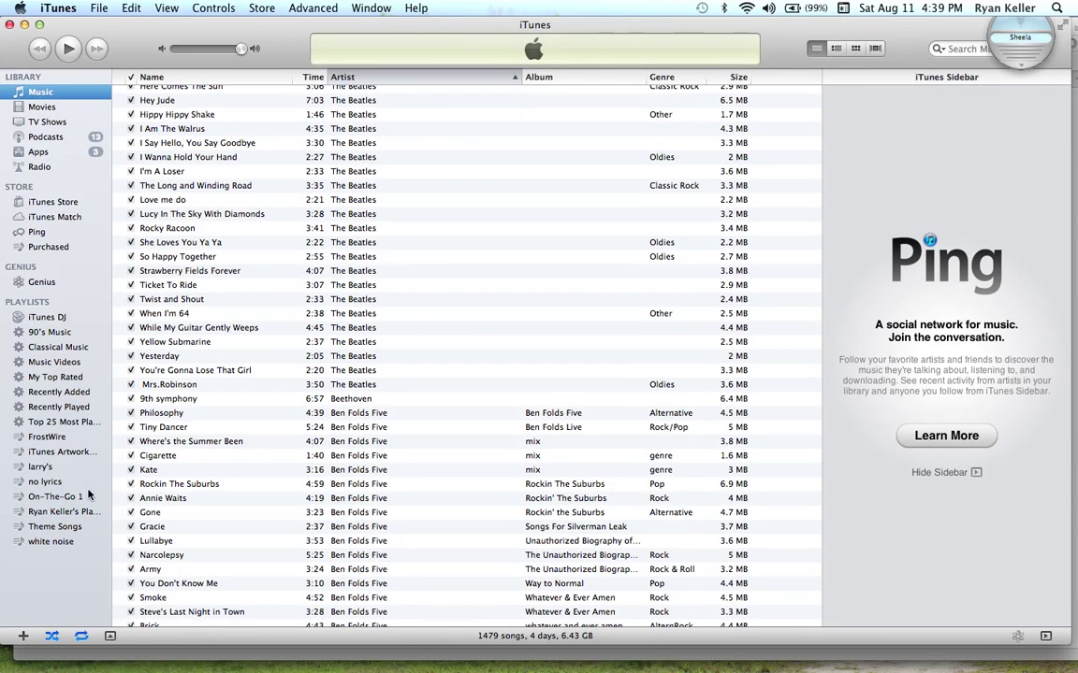
Step: Launch Adobe After Effects CS6 from the Applications stack
{"action": "left_click", "coordinate": [13, 596]}
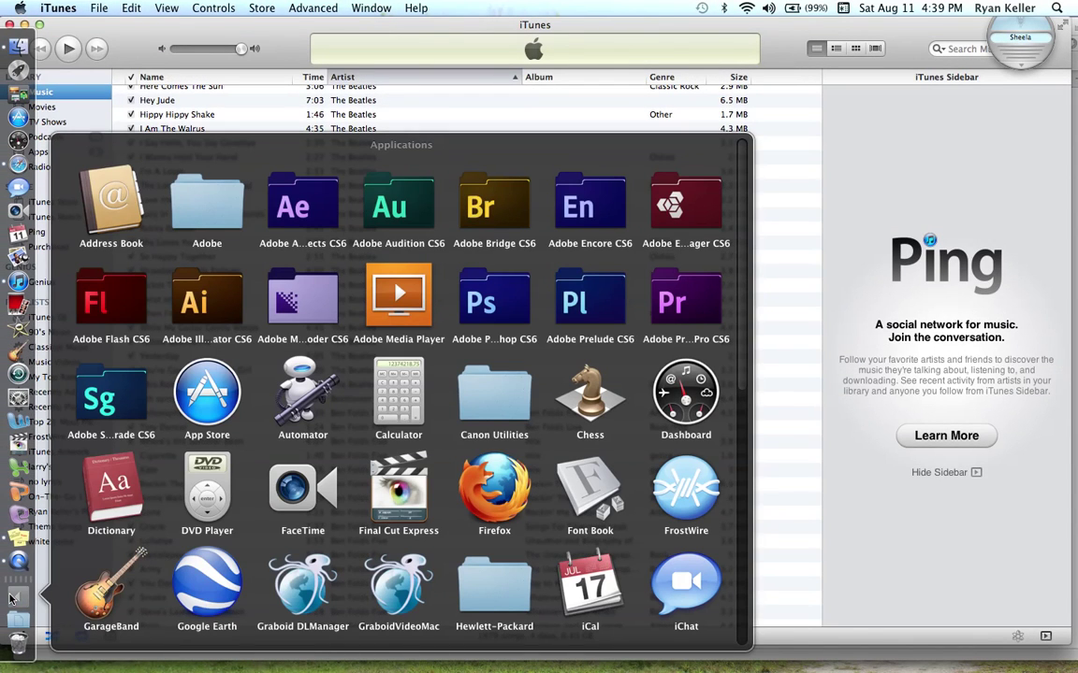
{"action": "left_click", "coordinate": [316, 204]}
{"action": "left_click", "coordinate": [128, 379]}
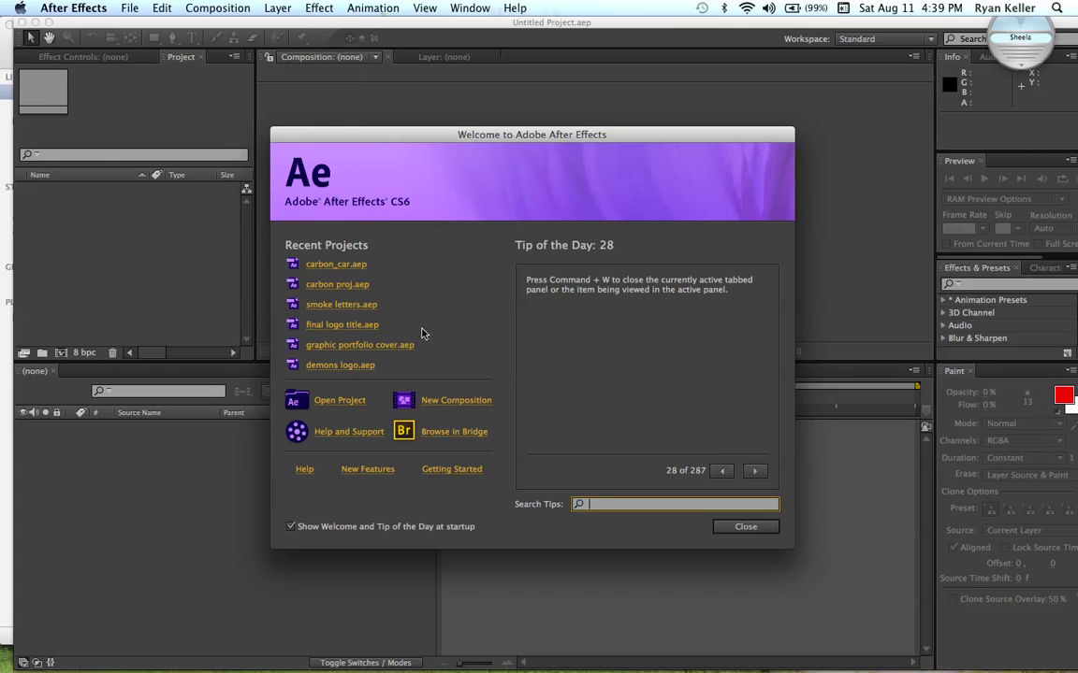
Step: Start a new composition named 'blah', keeping the HDTV 1080 24 preset
{"action": "left_click", "coordinate": [441, 413]}
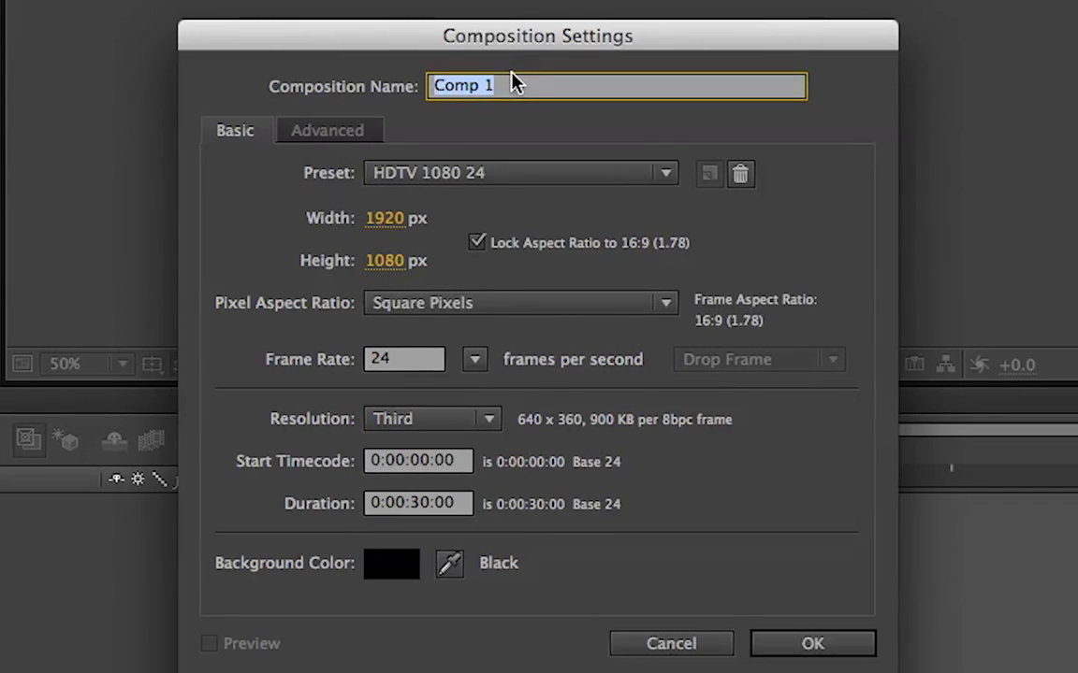
{"action": "key", "text": "BackSpace"}
{"action": "type", "text": "blah"}
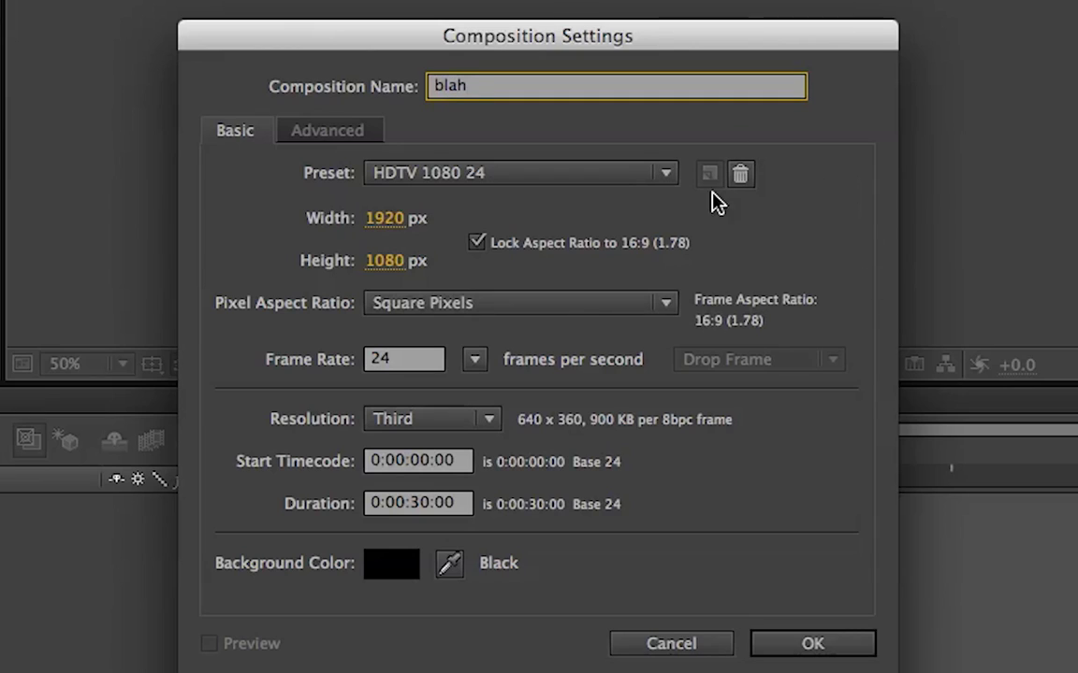
{"action": "left_click", "coordinate": [658, 180]}
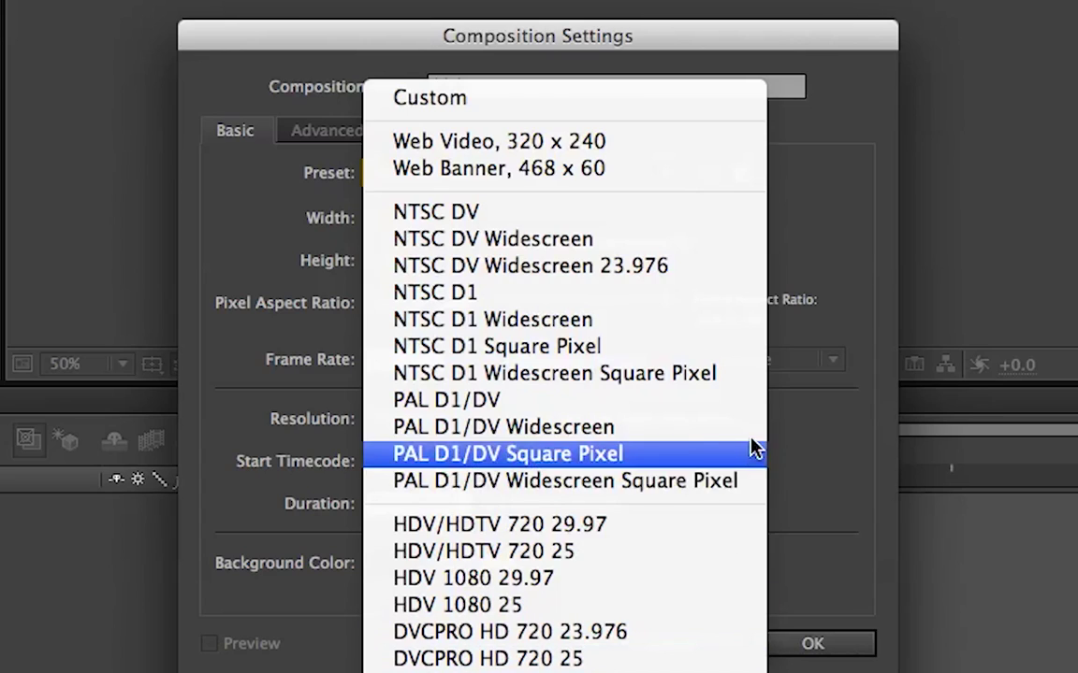
{"action": "left_click", "coordinate": [826, 223]}
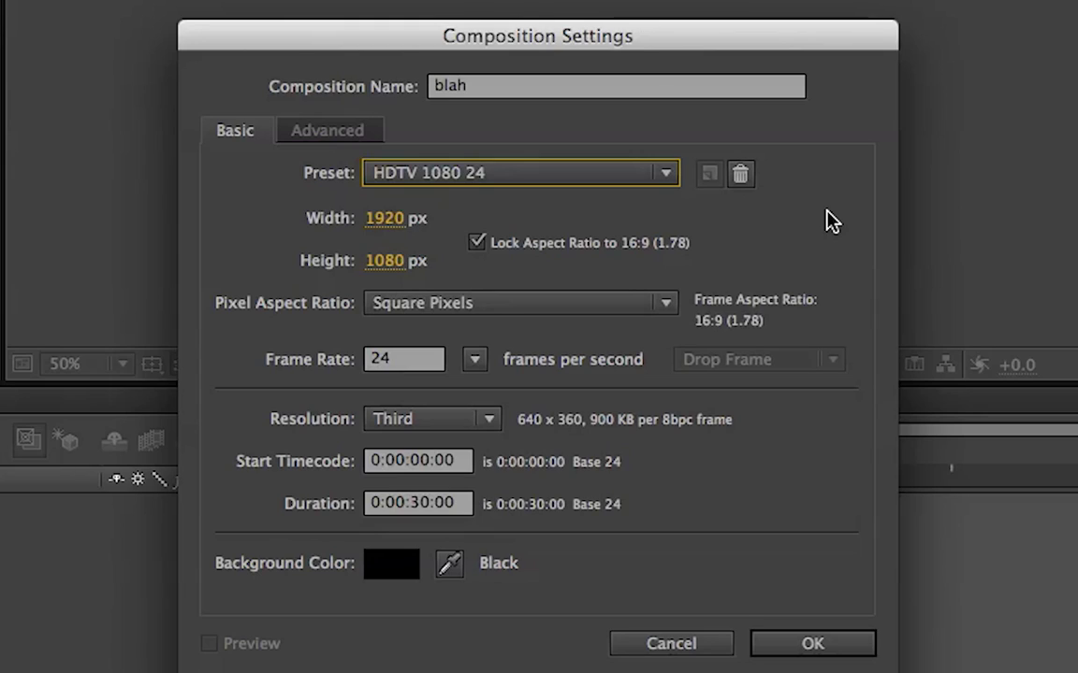
Step: Keep the 1920×1080 size, toggle the aspect ratio lock and keep Square Pixels
{"action": "left_click", "coordinate": [387, 218]}
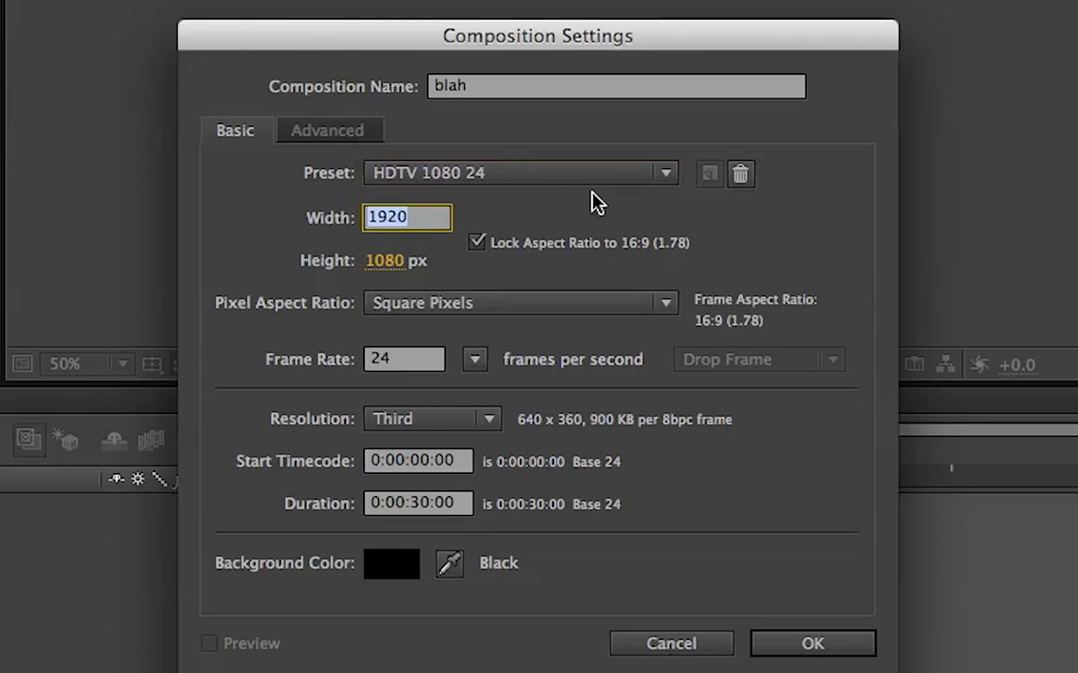
{"action": "key", "text": "Return"}
{"action": "left_click", "coordinate": [384, 262]}
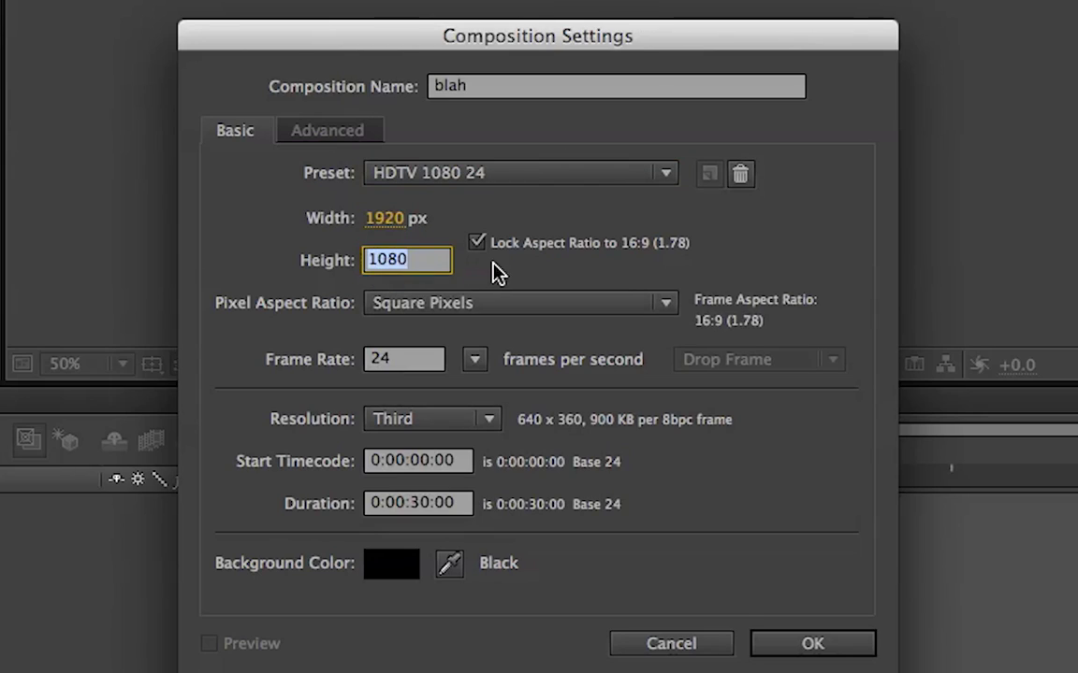
{"action": "key", "text": "Return"}
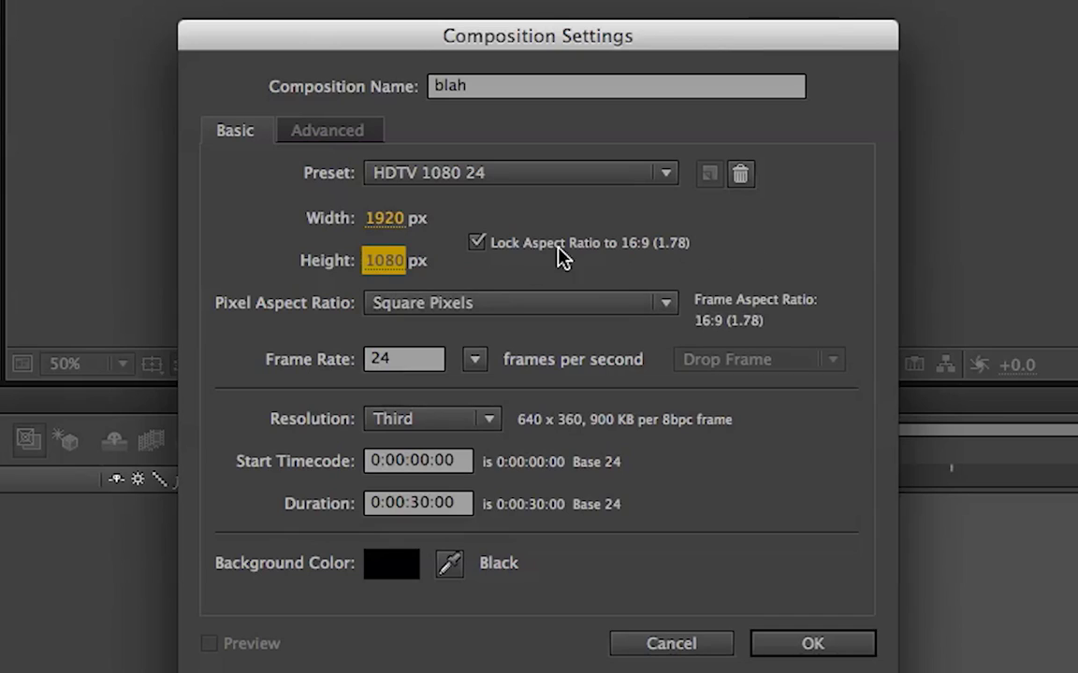
{"action": "left_click", "coordinate": [477, 242]}
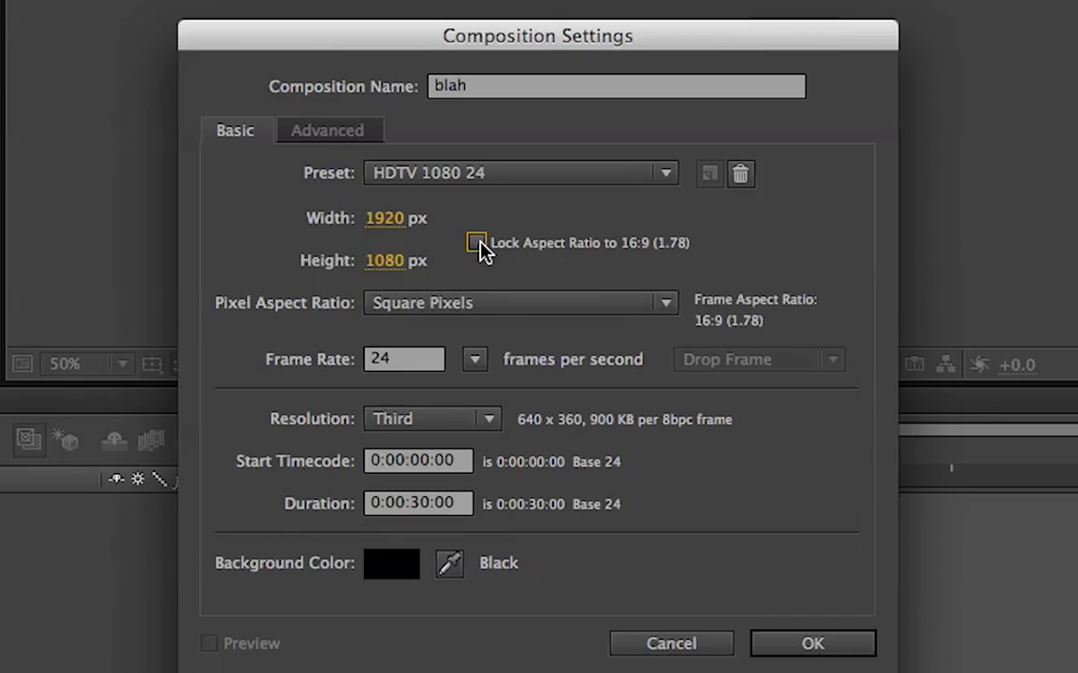
{"action": "left_click", "coordinate": [505, 309]}
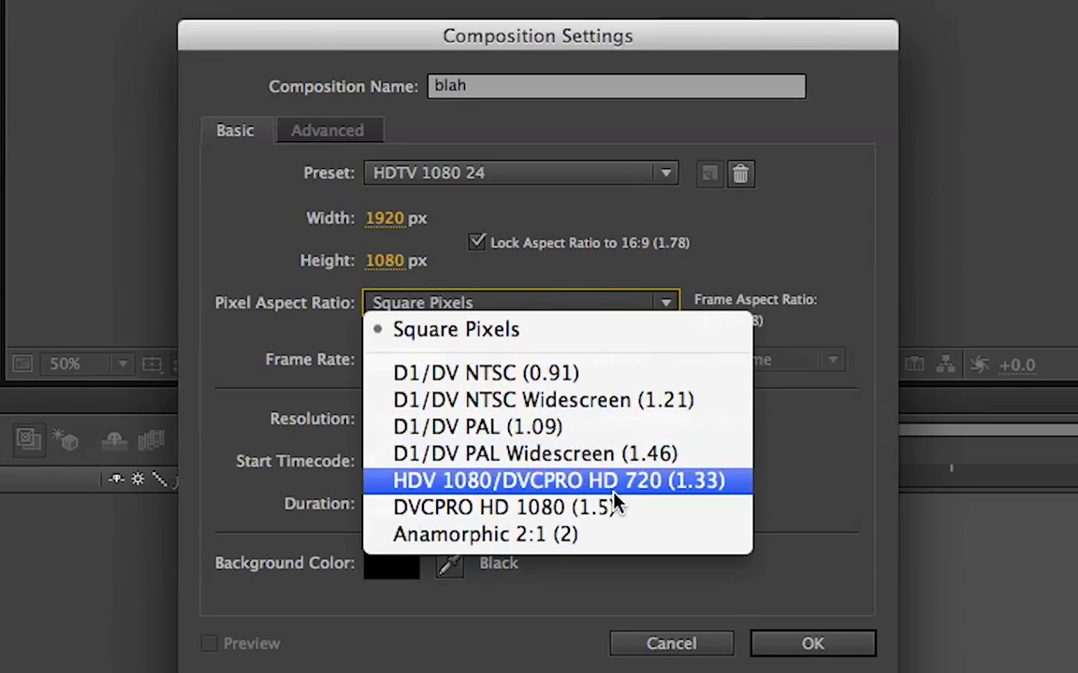
{"action": "left_click", "coordinate": [784, 286]}
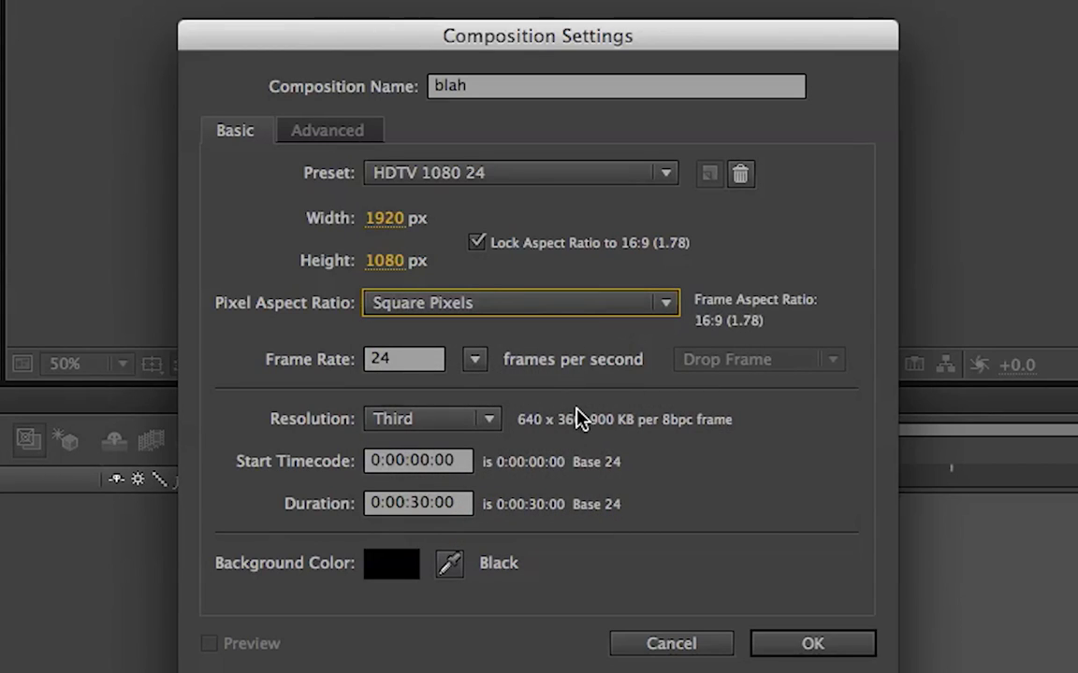
Step: Keep the 24 fps frame rate, Third resolution and 30-second duration
{"action": "left_click", "coordinate": [423, 363]}
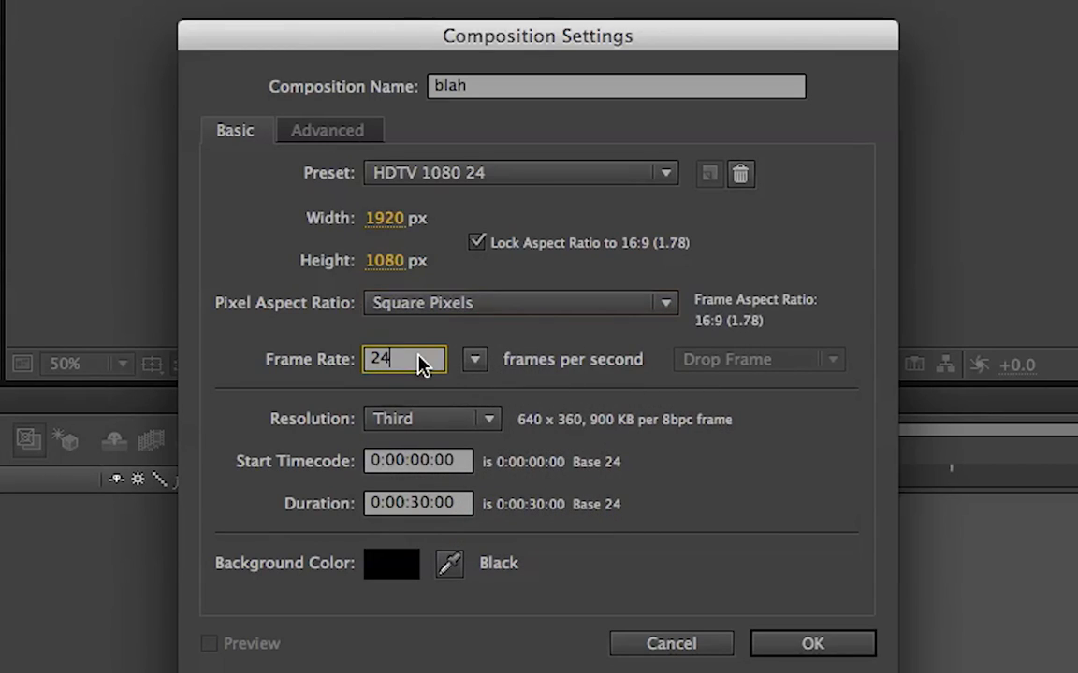
{"action": "left_click", "coordinate": [466, 418]}
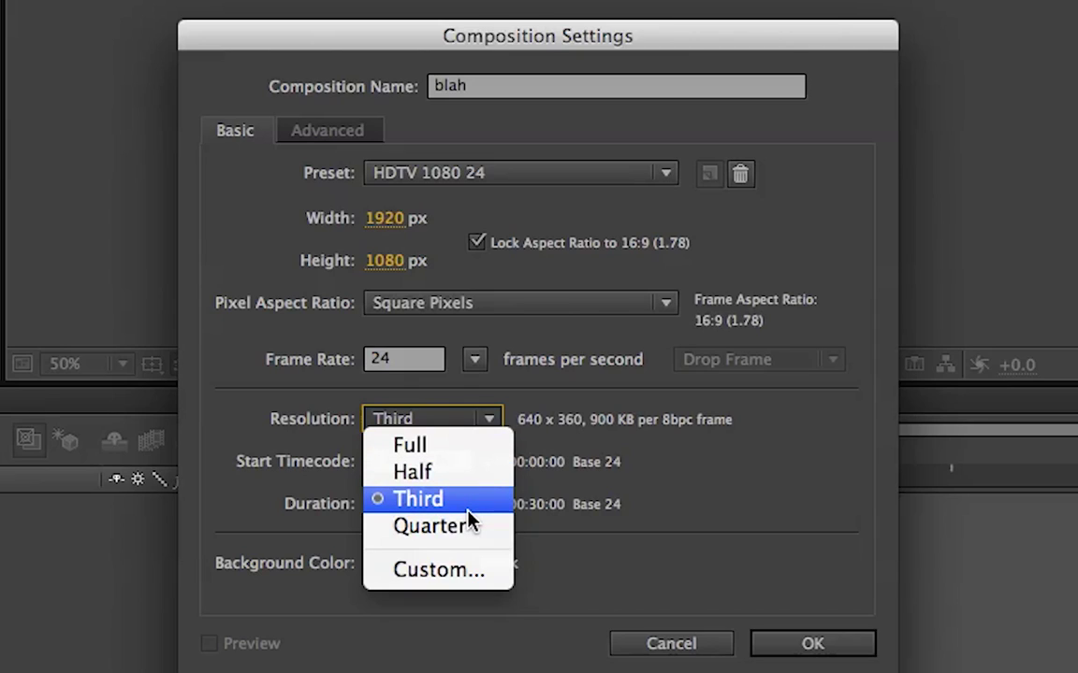
{"action": "left_click", "coordinate": [794, 426]}
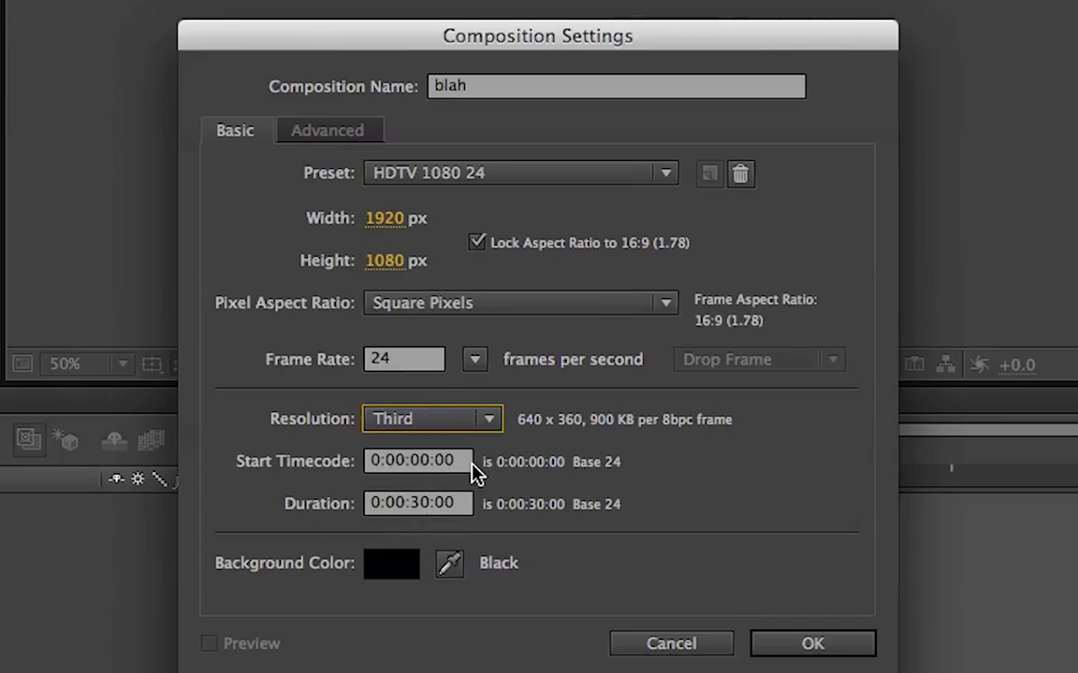
{"action": "left_click", "coordinate": [431, 508]}
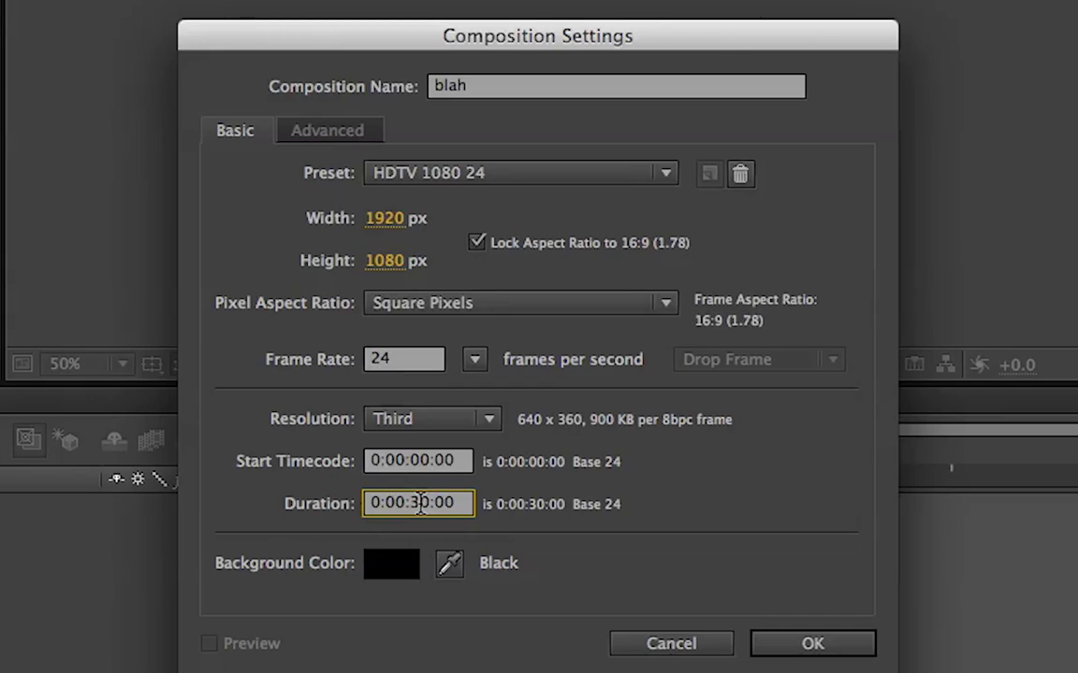
{"action": "left_click", "coordinate": [666, 485]}
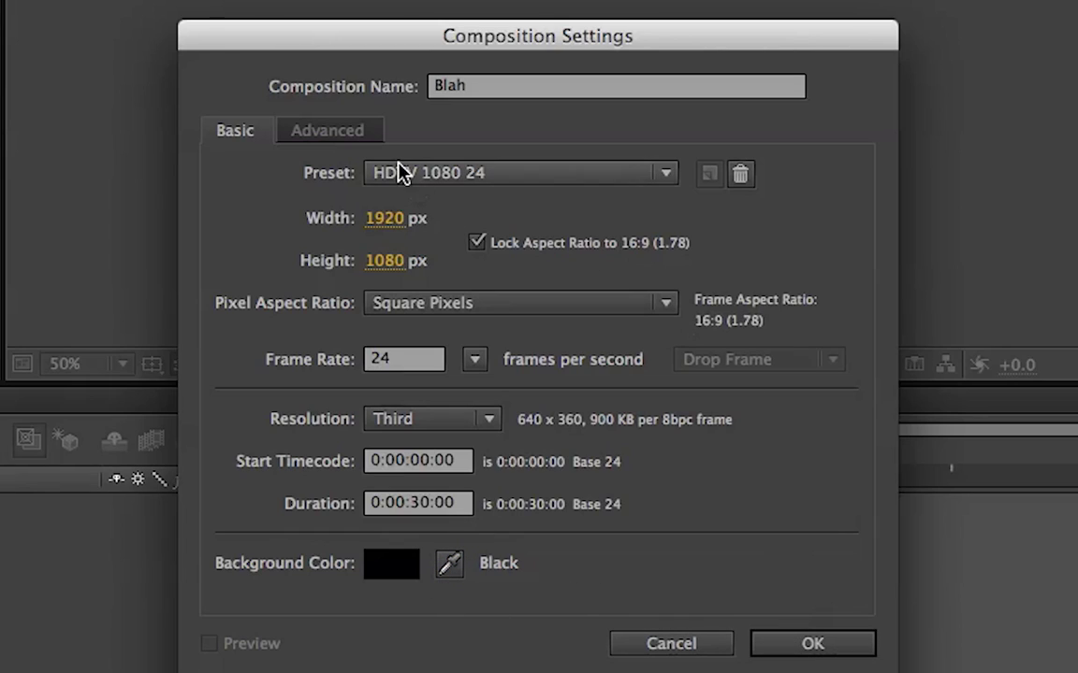
Step: In Advanced settings, keep the Classic 3D renderer with Comp Size shadow map resolution
{"action": "left_click", "coordinate": [329, 139]}
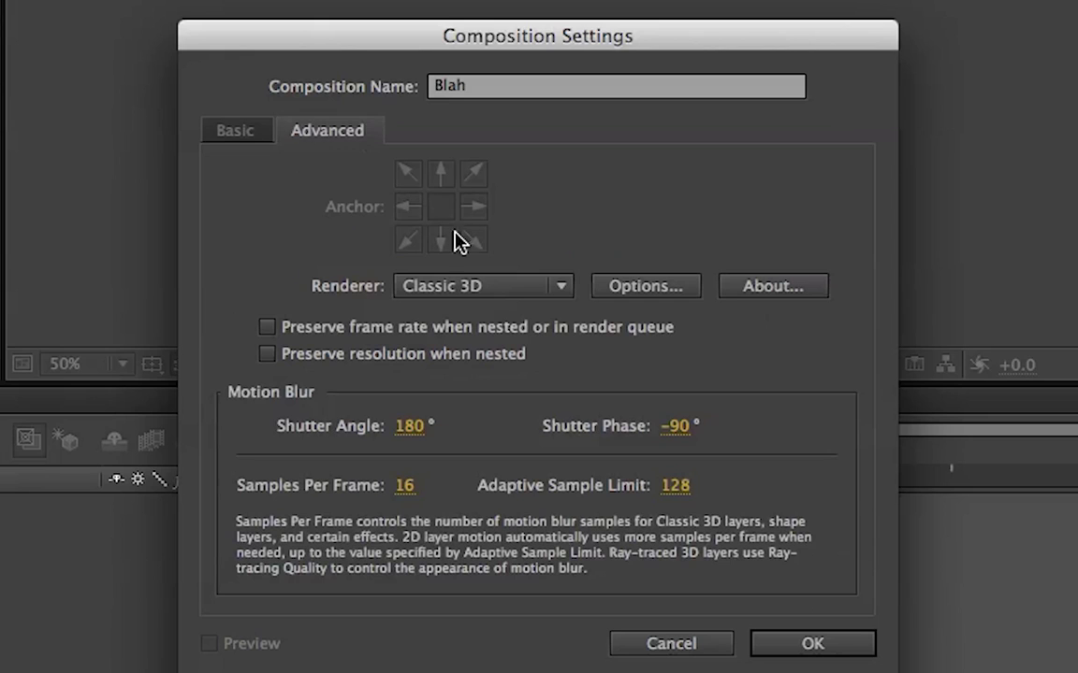
{"action": "left_click", "coordinate": [477, 279]}
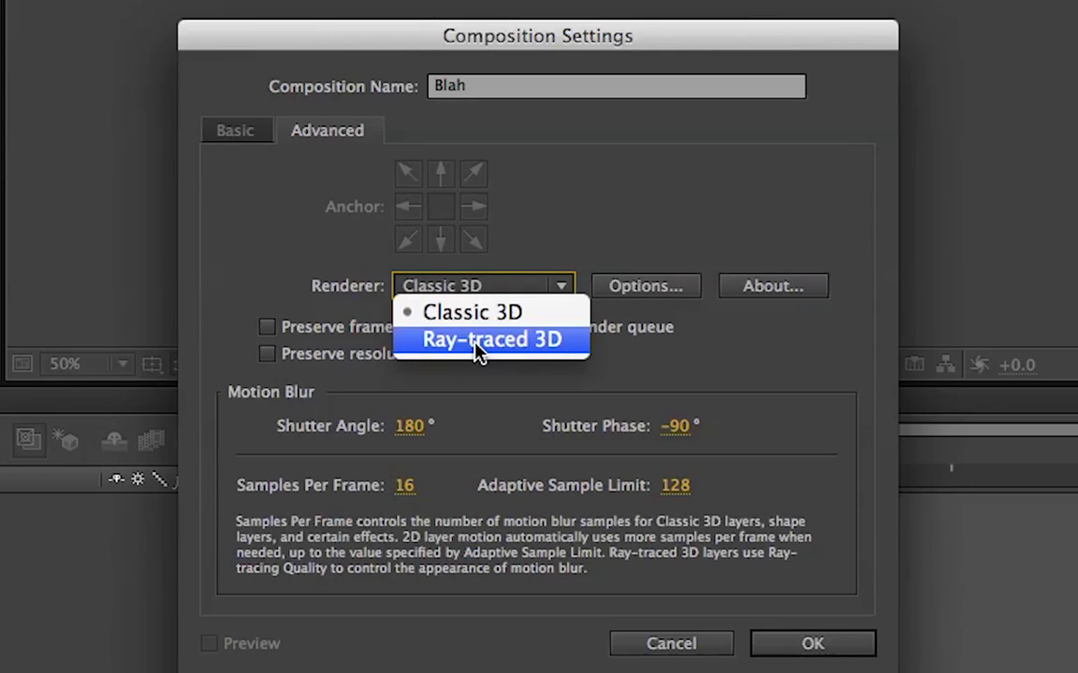
{"action": "left_click", "coordinate": [732, 375]}
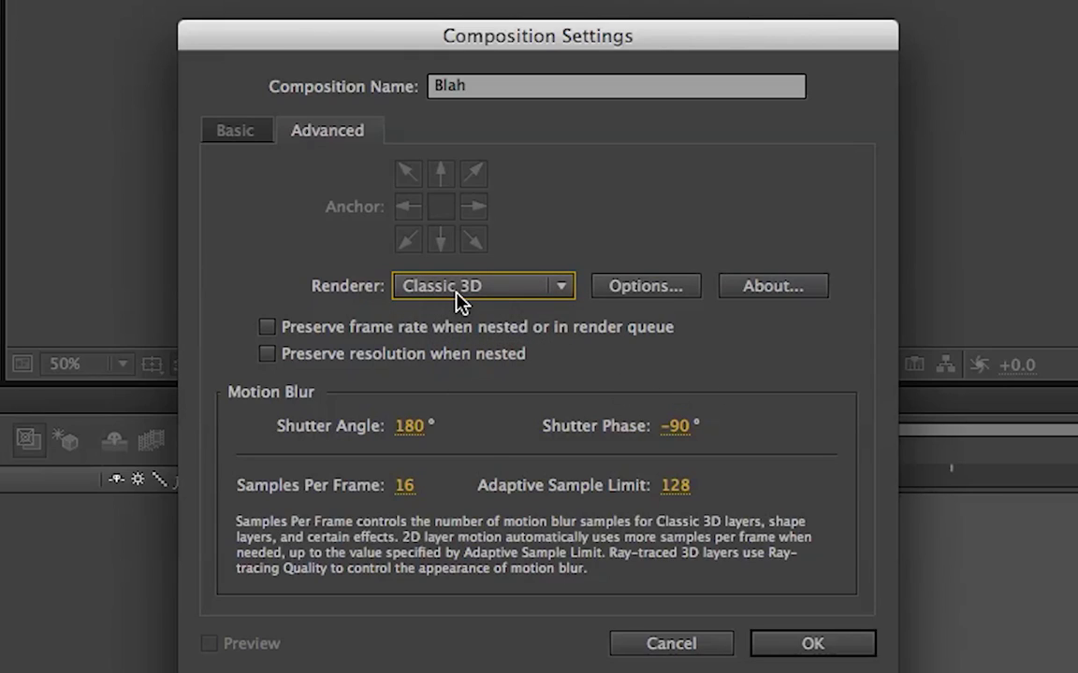
{"action": "left_click", "coordinate": [623, 290]}
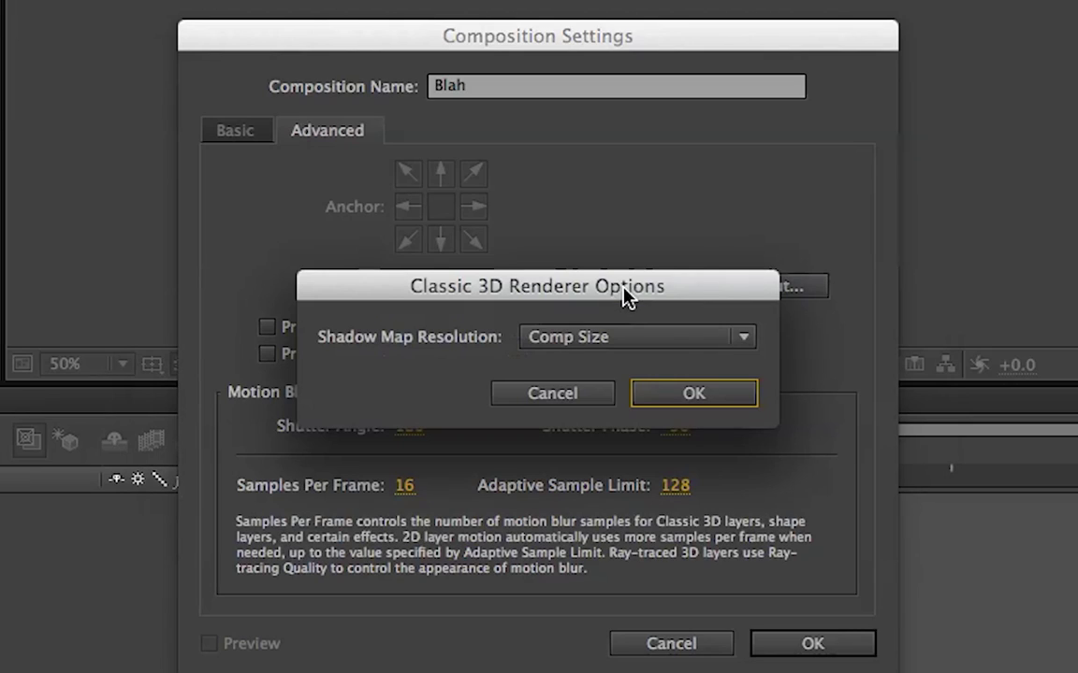
{"action": "left_click", "coordinate": [626, 337]}
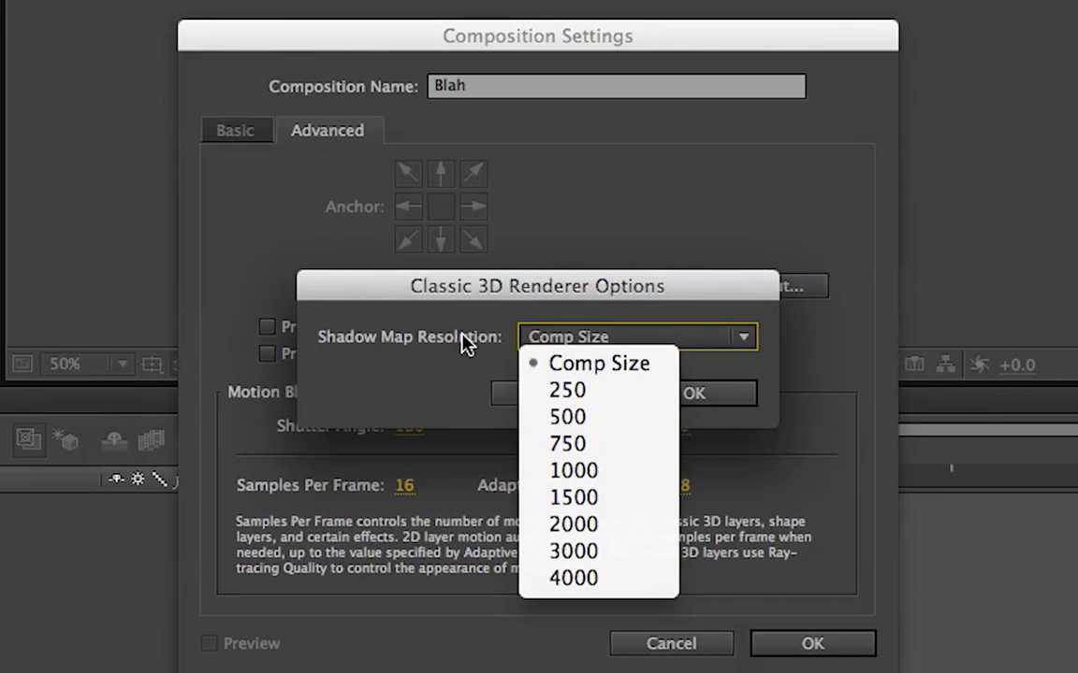
{"action": "left_click", "coordinate": [384, 389]}
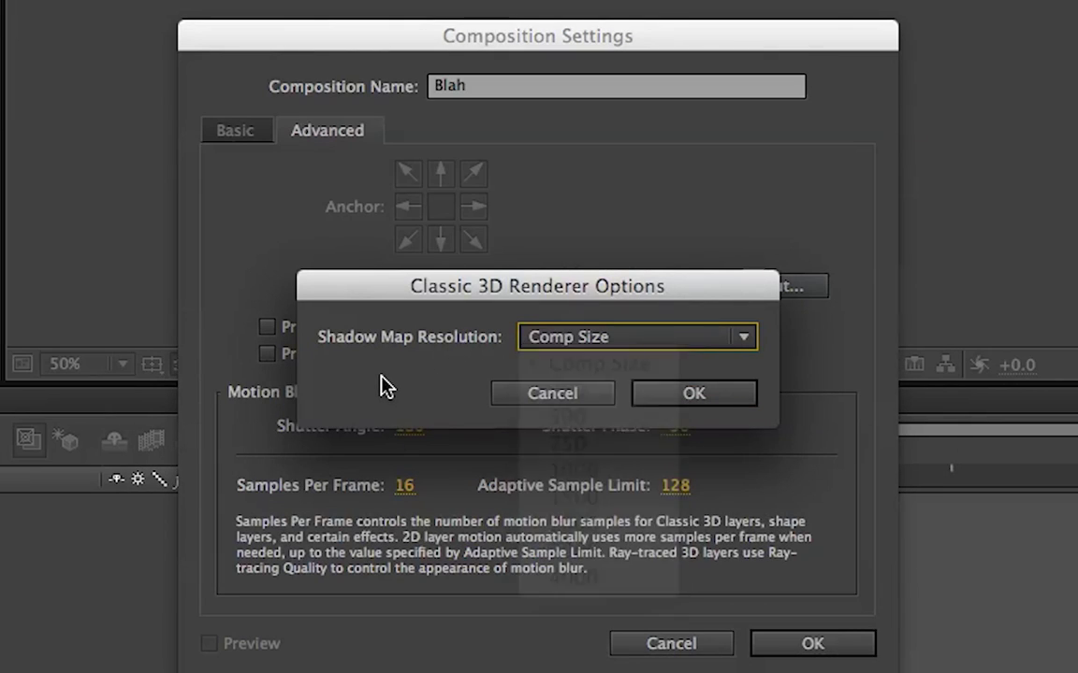
{"action": "left_click", "coordinate": [583, 396]}
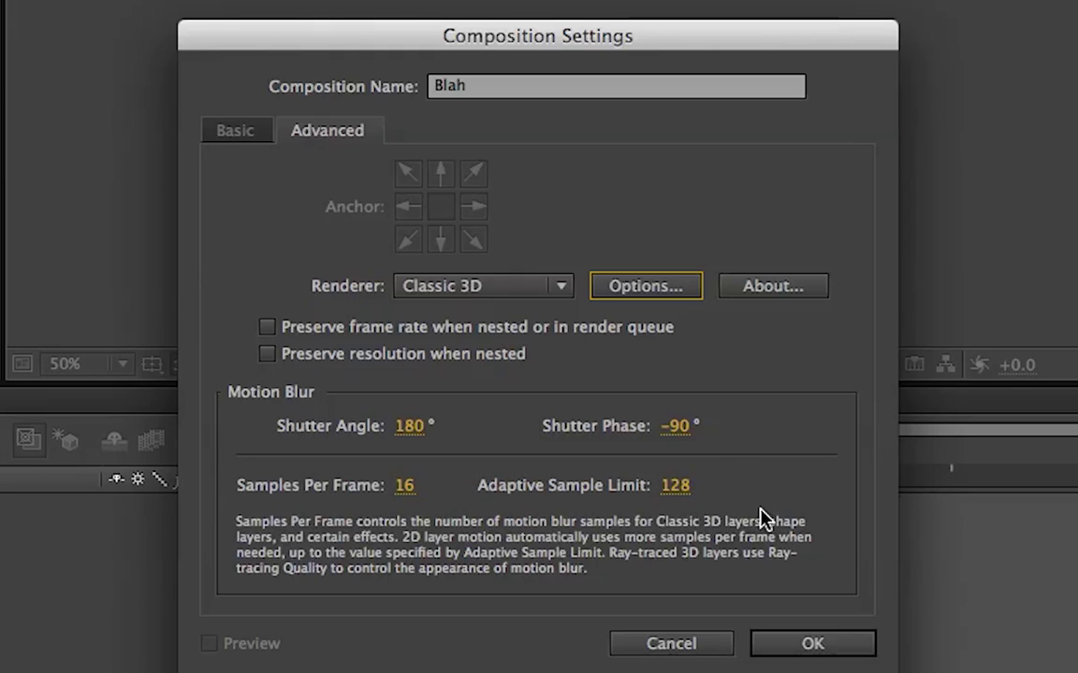
Step: Confirm the settings to create the Blah composition
{"action": "left_click", "coordinate": [812, 644]}
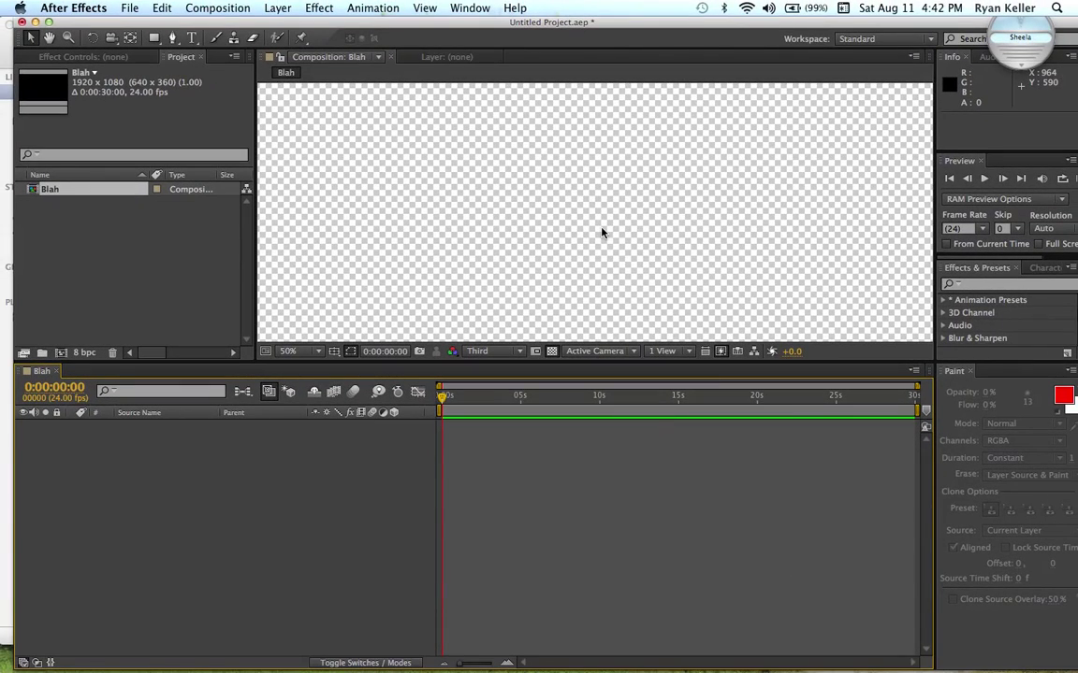
{"action": "scroll", "coordinate": [601, 232], "scroll_direction": "down", "scroll_amount": 7}
{"action": "scroll", "coordinate": [602, 232], "scroll_direction": "up", "scroll_amount": 6}
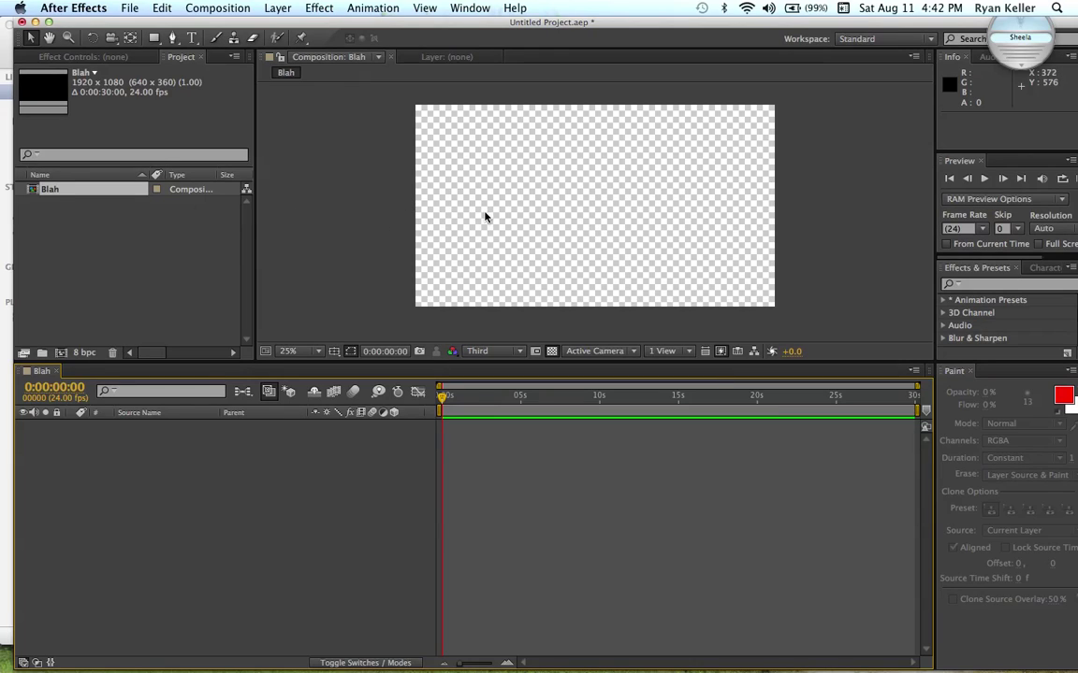
{"action": "scroll", "coordinate": [484, 217], "scroll_direction": "down", "scroll_amount": 7}
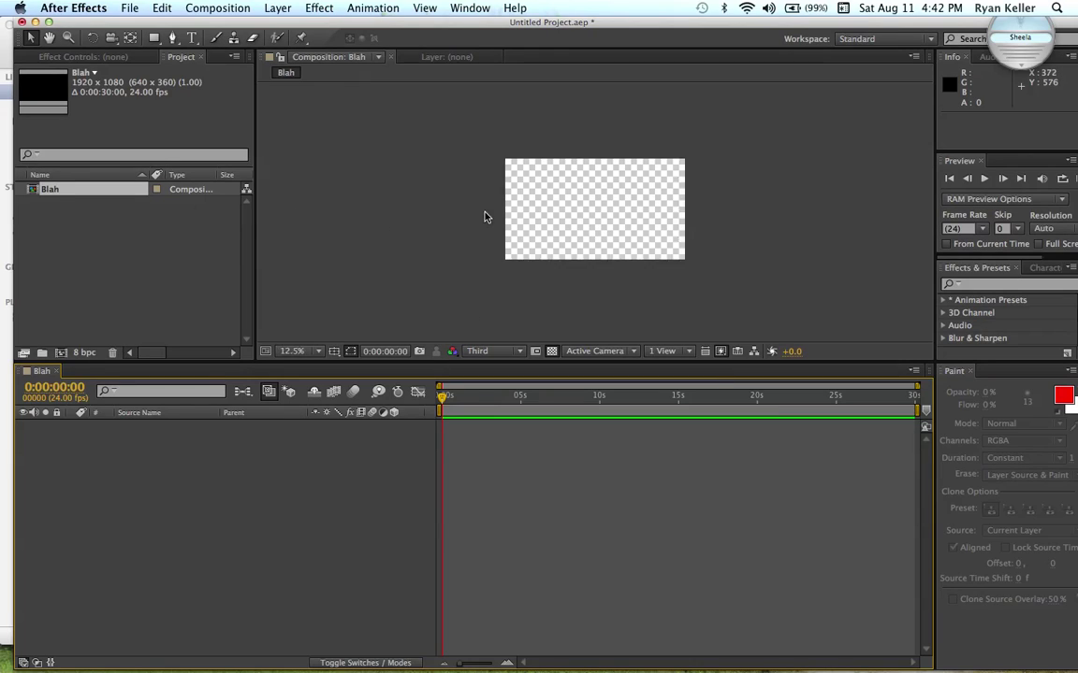
{"action": "scroll", "coordinate": [485, 217], "scroll_direction": "up", "scroll_amount": 10}
{"action": "scroll", "coordinate": [484, 217], "scroll_direction": "down", "scroll_amount": 8}
{"action": "scroll", "coordinate": [484, 217], "scroll_direction": "up", "scroll_amount": 8}
{"action": "scroll", "coordinate": [485, 217], "scroll_direction": "down", "scroll_amount": 4}
{"action": "scroll", "coordinate": [484, 217], "scroll_direction": "up", "scroll_amount": 2}
{"action": "scroll", "coordinate": [485, 217], "scroll_direction": "down", "scroll_amount": 4}
{"action": "scroll", "coordinate": [484, 218], "scroll_direction": "up", "scroll_amount": 3}
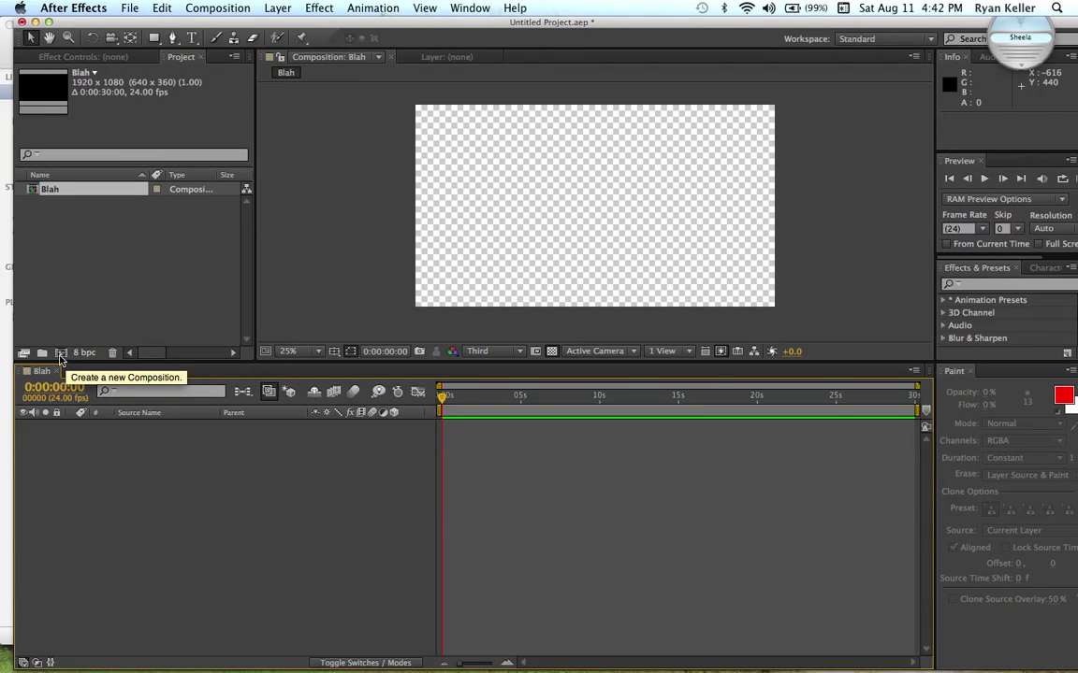
{"action": "left_click", "coordinate": [60, 355]}
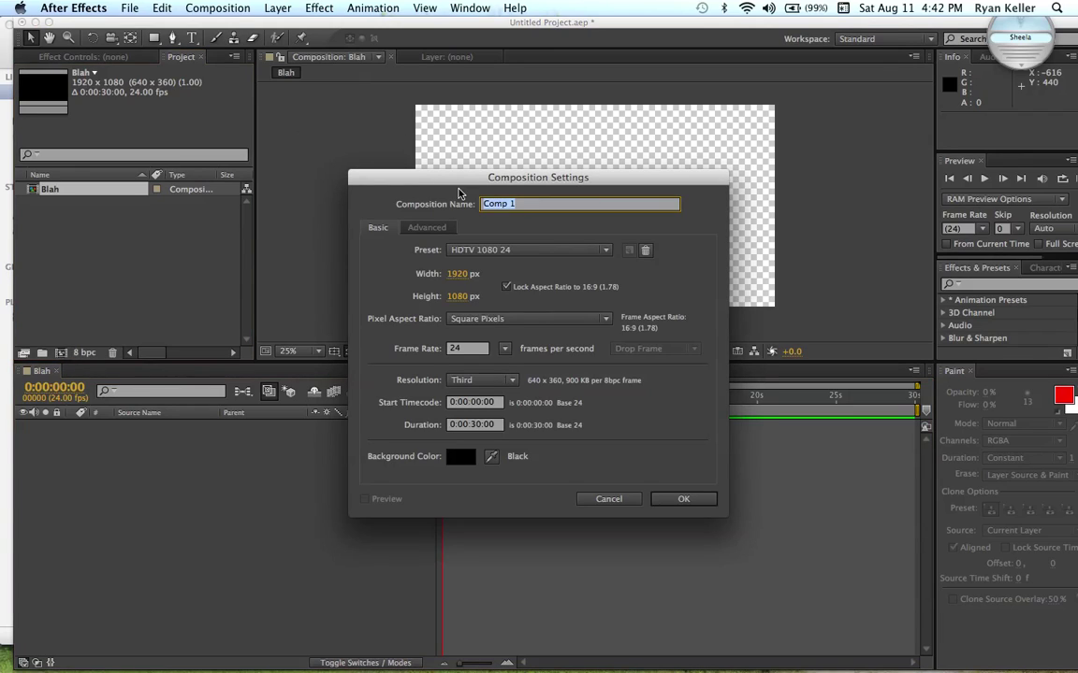
{"action": "left_click", "coordinate": [612, 500]}
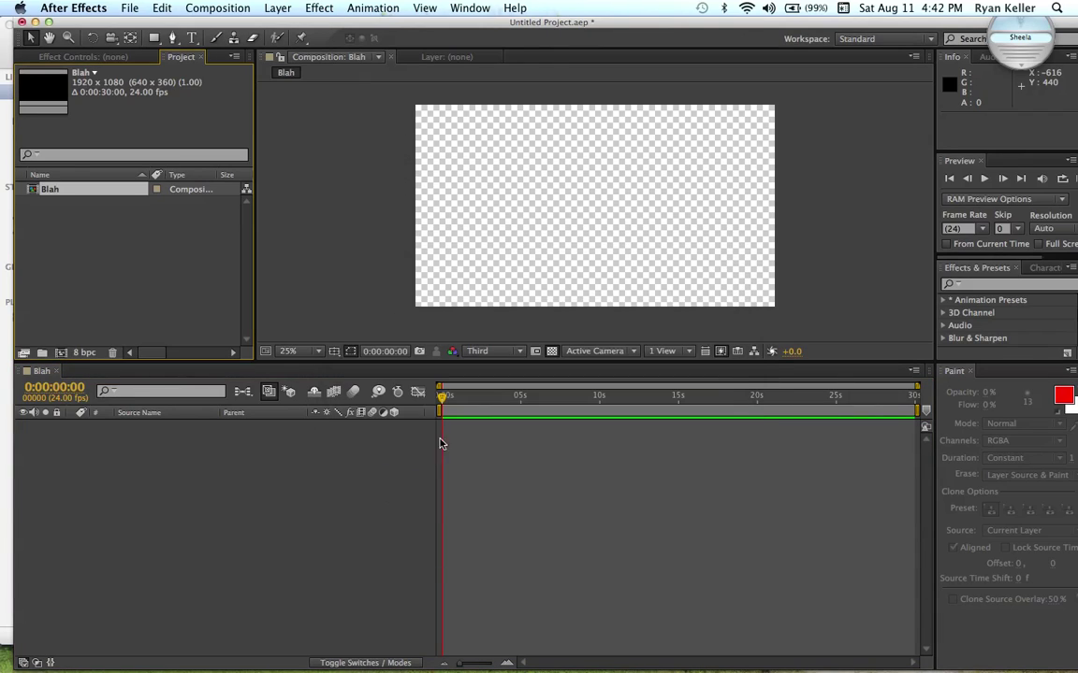
{"action": "left_click", "coordinate": [103, 223]}
{"action": "left_click_drag", "start_coordinate": [109, 254], "coordinate": [50, 172]}
{"action": "left_click", "coordinate": [86, 221]}
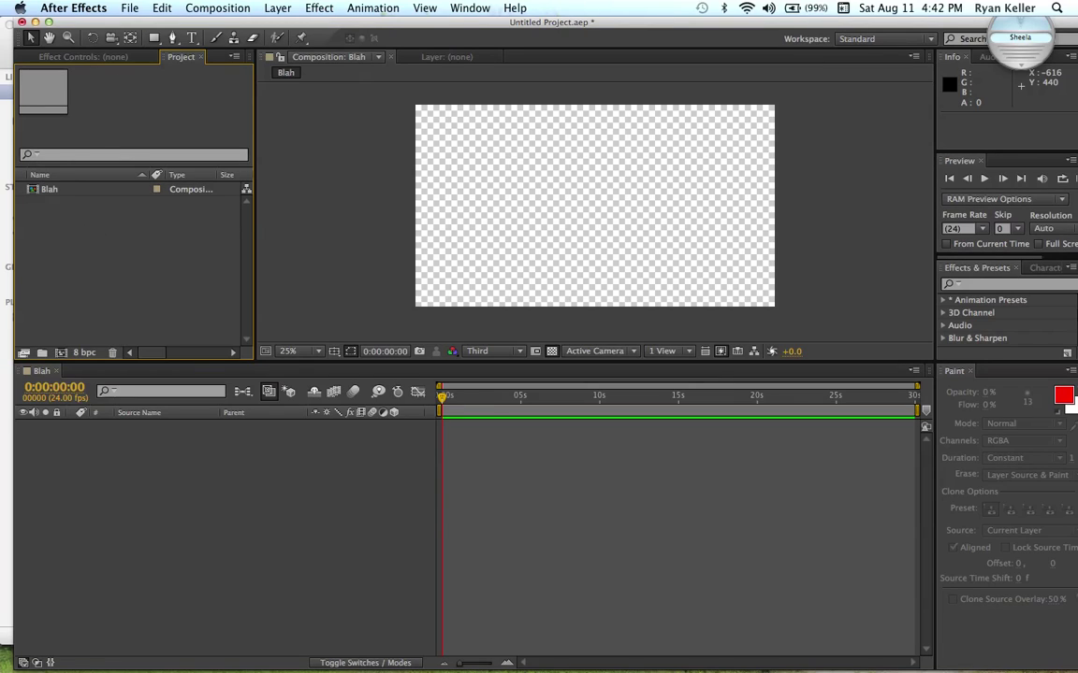
{"action": "left_click", "coordinate": [129, 8]}
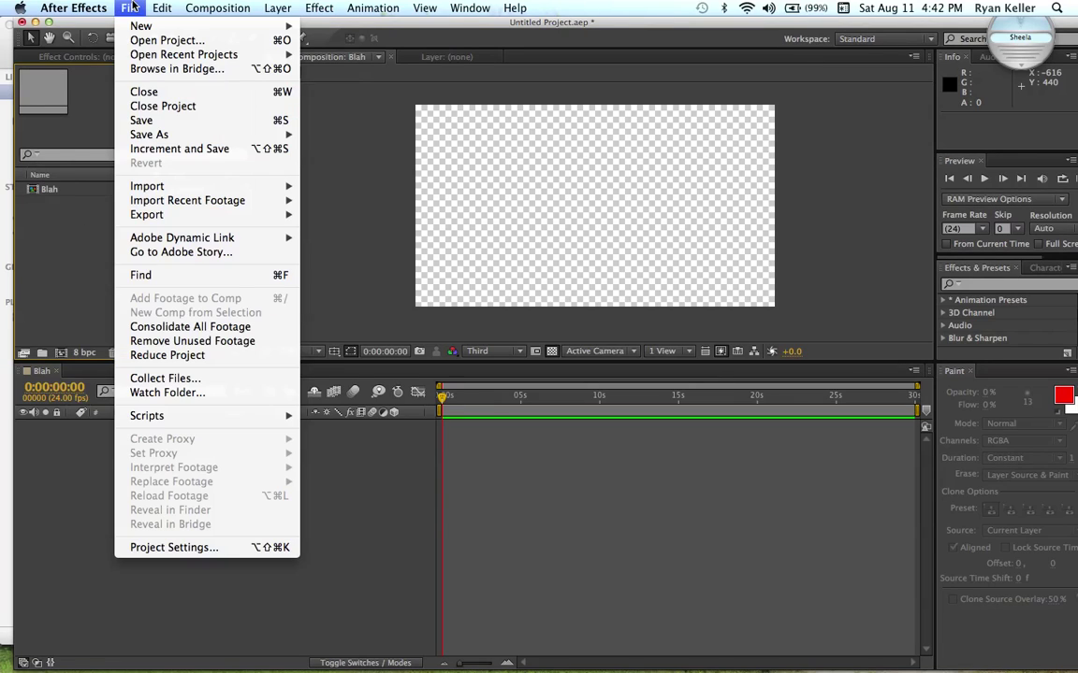
{"action": "left_click", "coordinate": [150, 121]}
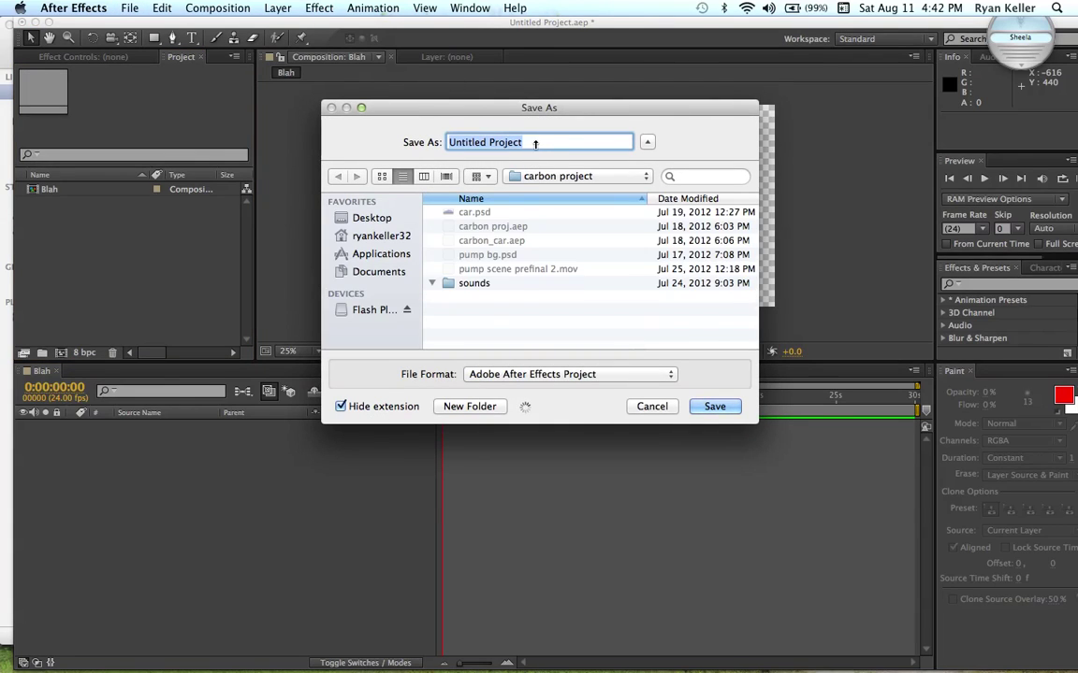
{"action": "type", "text": "tut"}
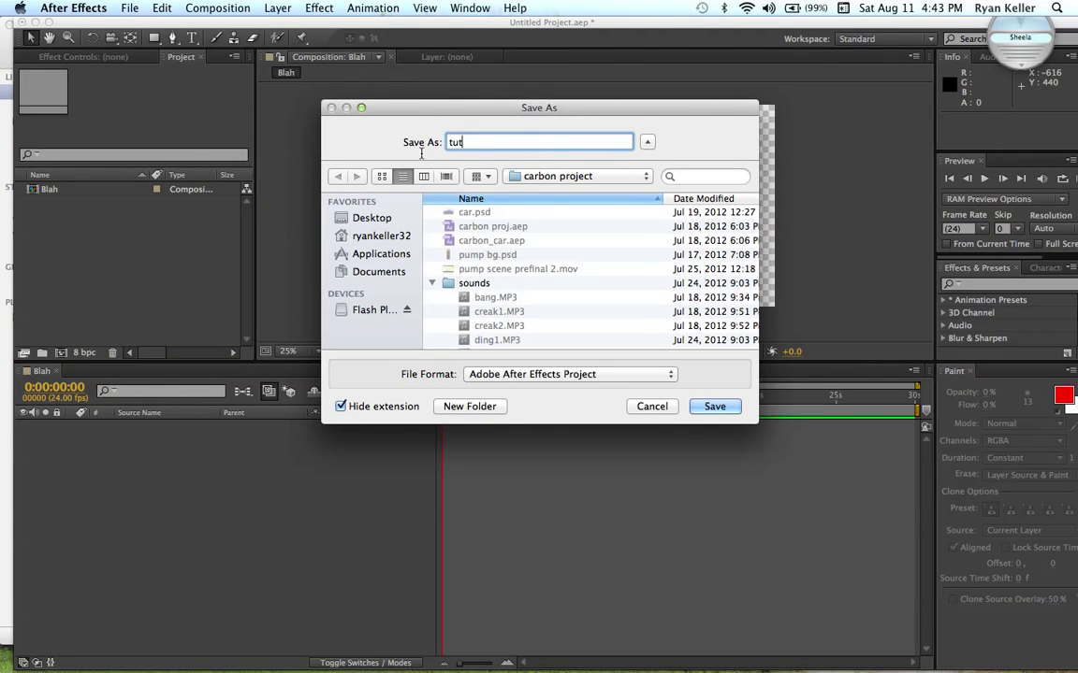
{"action": "left_click", "coordinate": [661, 408]}
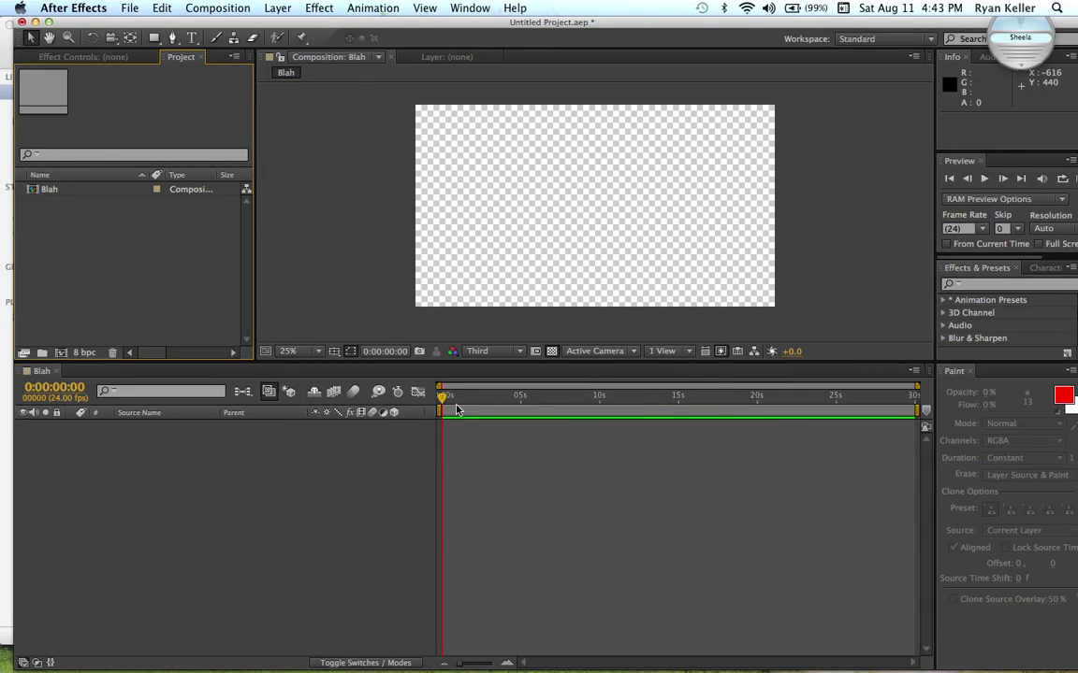
{"action": "left_click_drag", "start_coordinate": [445, 400], "coordinate": [442, 400]}
Step: Import car.psd from the carbon project folder via File > Import > File
{"action": "left_click", "coordinate": [129, 7]}
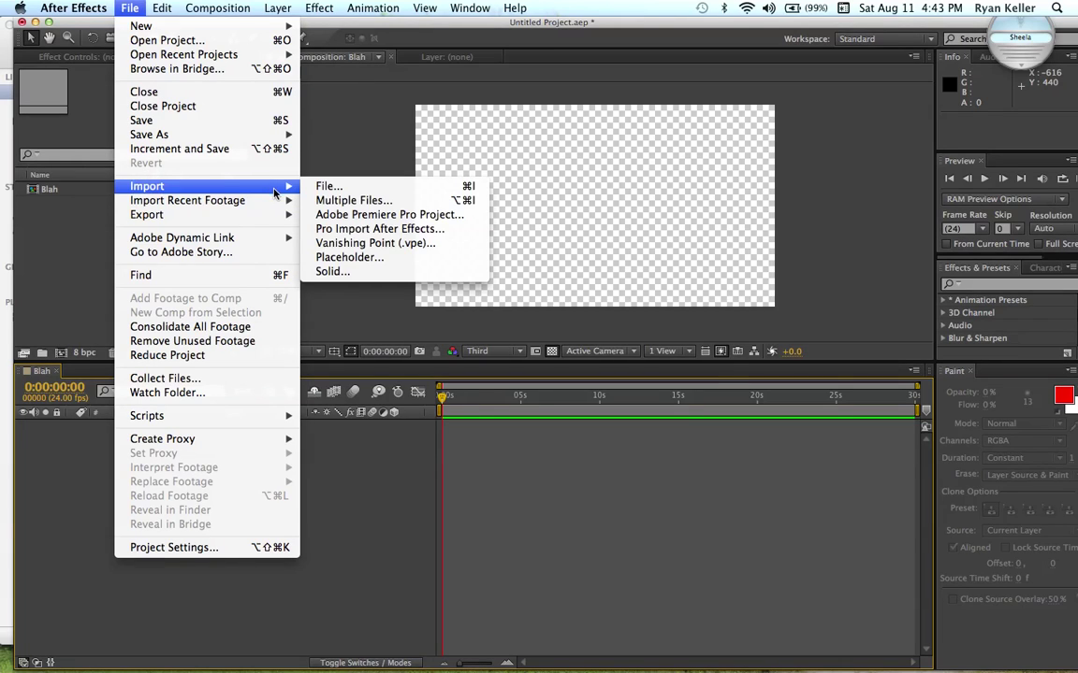
{"action": "left_click", "coordinate": [317, 190]}
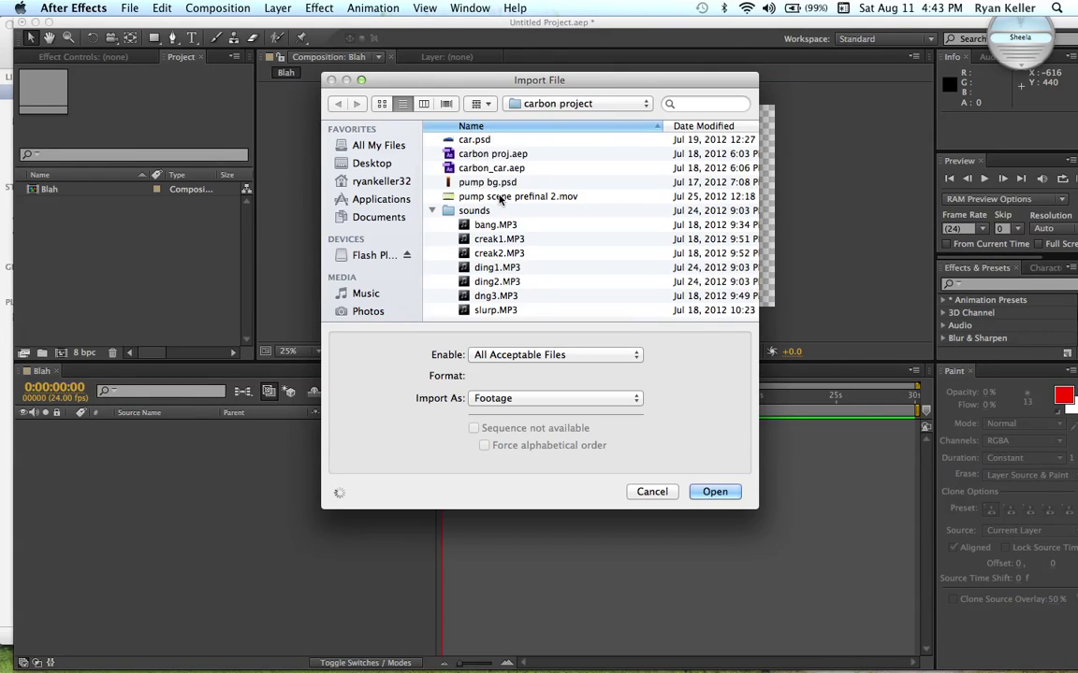
{"action": "scroll", "coordinate": [500, 199], "scroll_direction": "up", "scroll_amount": 1}
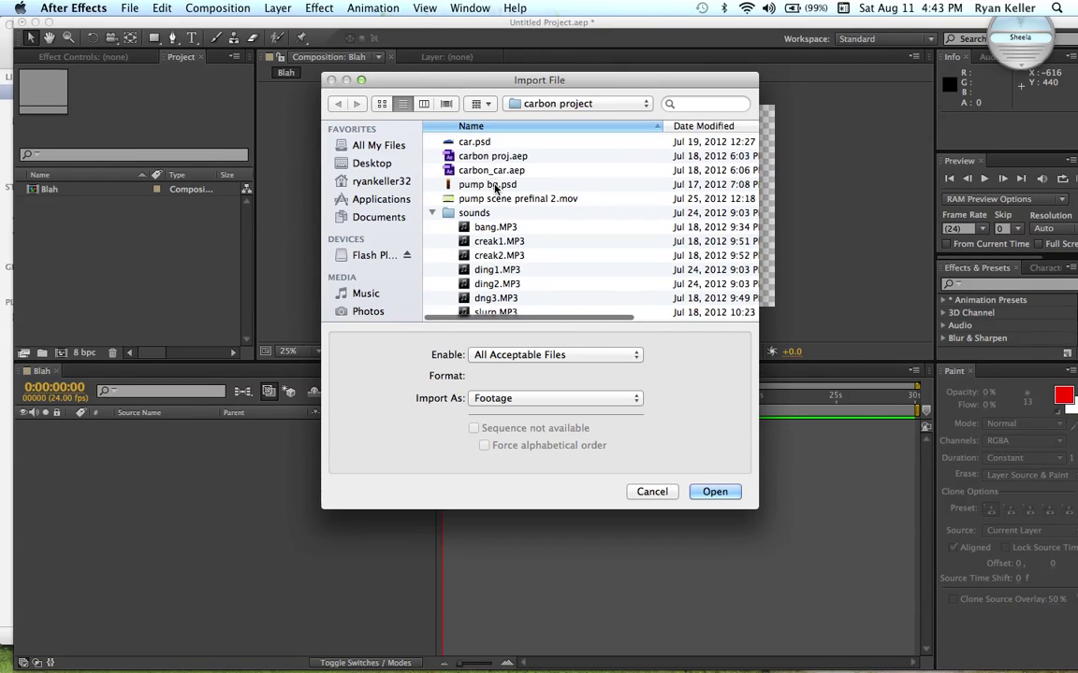
{"action": "left_click", "coordinate": [475, 144]}
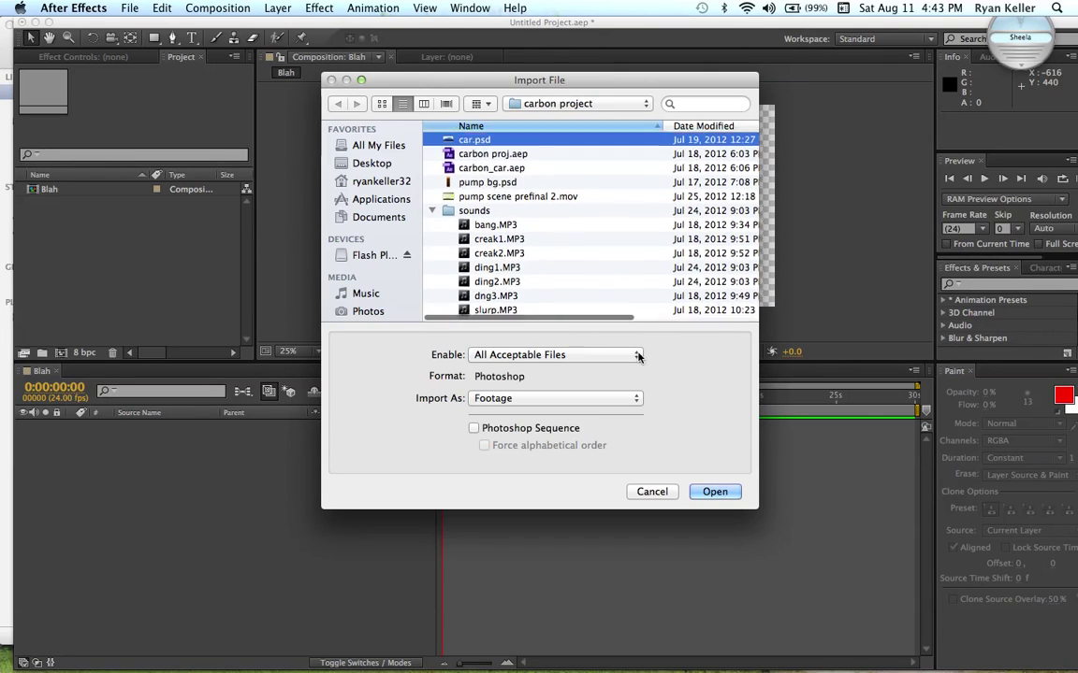
{"action": "left_click", "coordinate": [713, 493]}
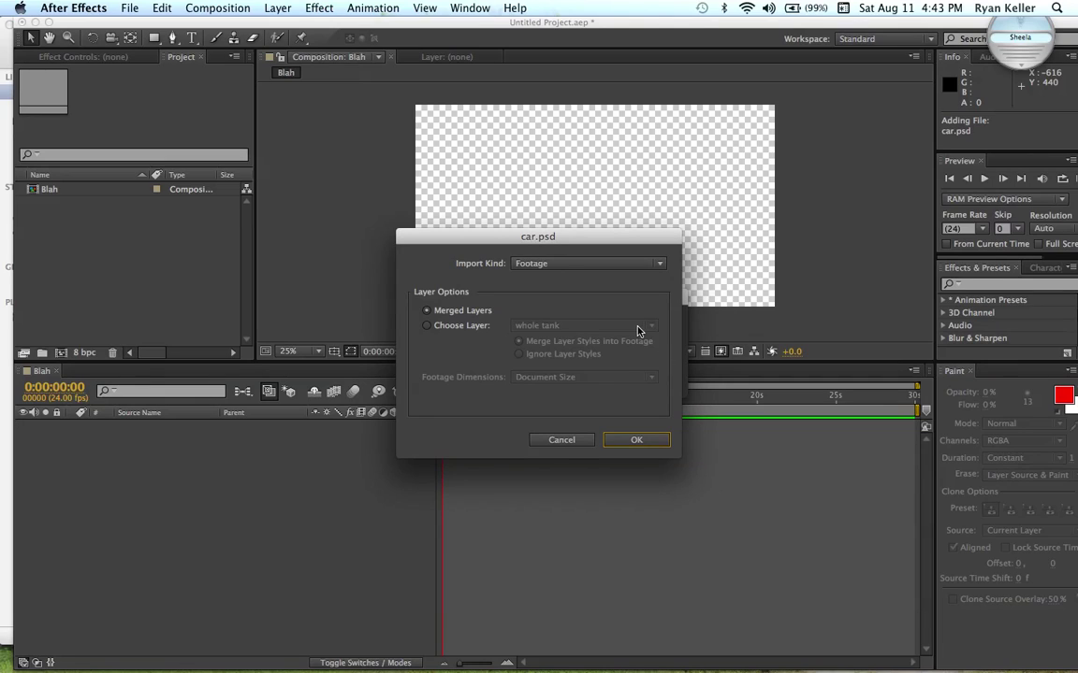
Step: Import only the whole tank layer of car.psd as Footage at Document Size
{"action": "left_click", "coordinate": [427, 327]}
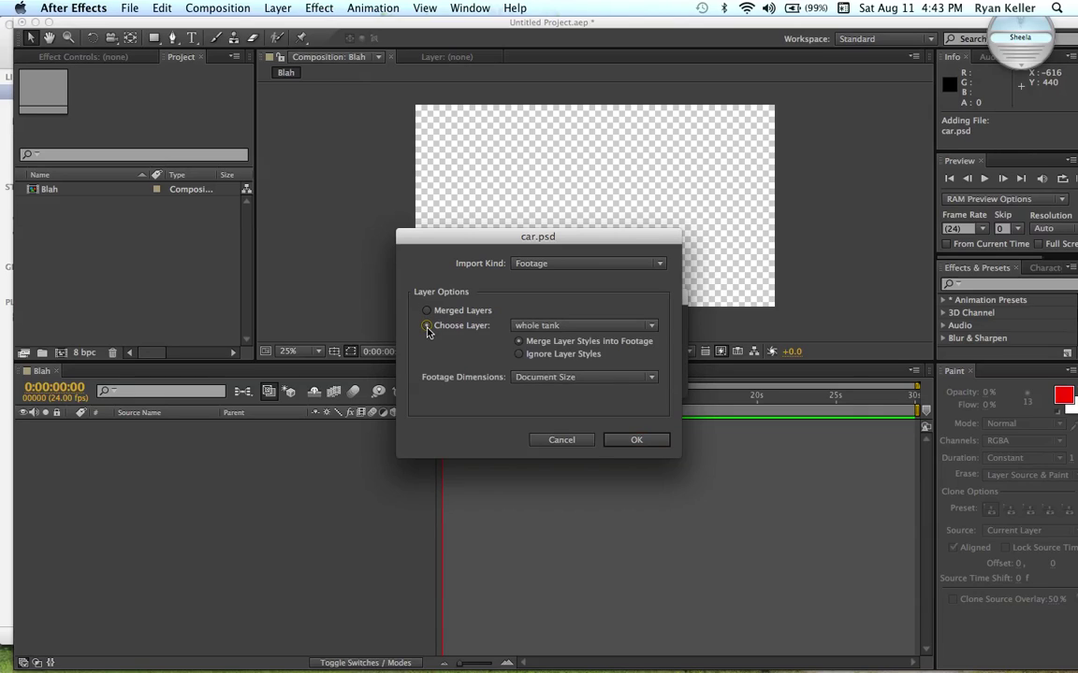
{"action": "left_click", "coordinate": [548, 327]}
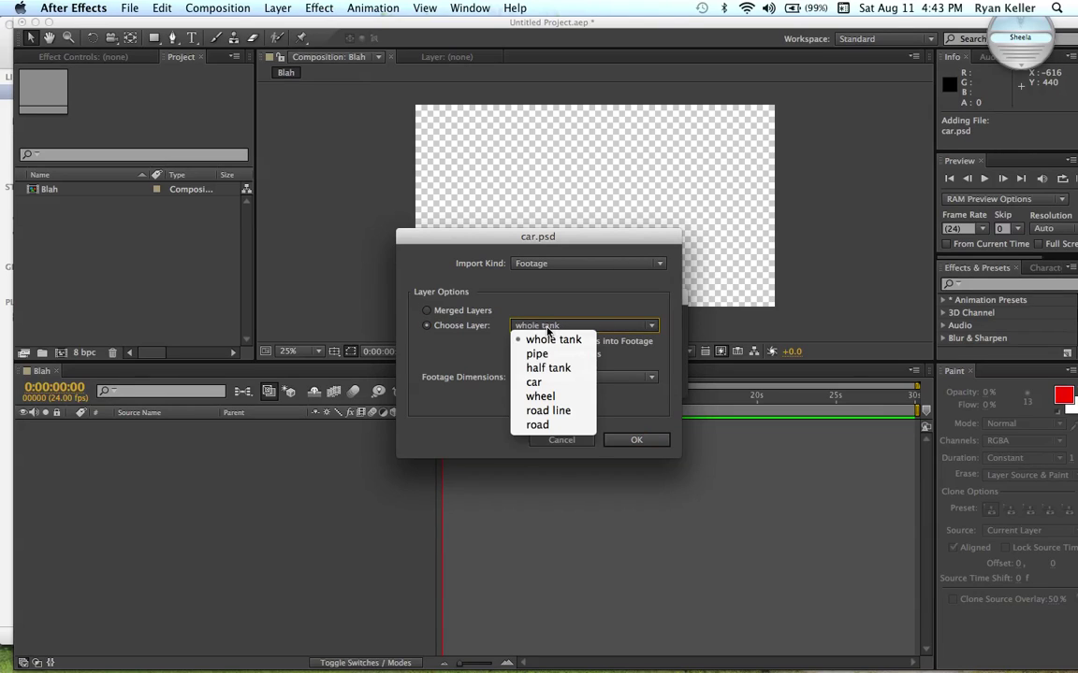
{"action": "left_click", "coordinate": [431, 350]}
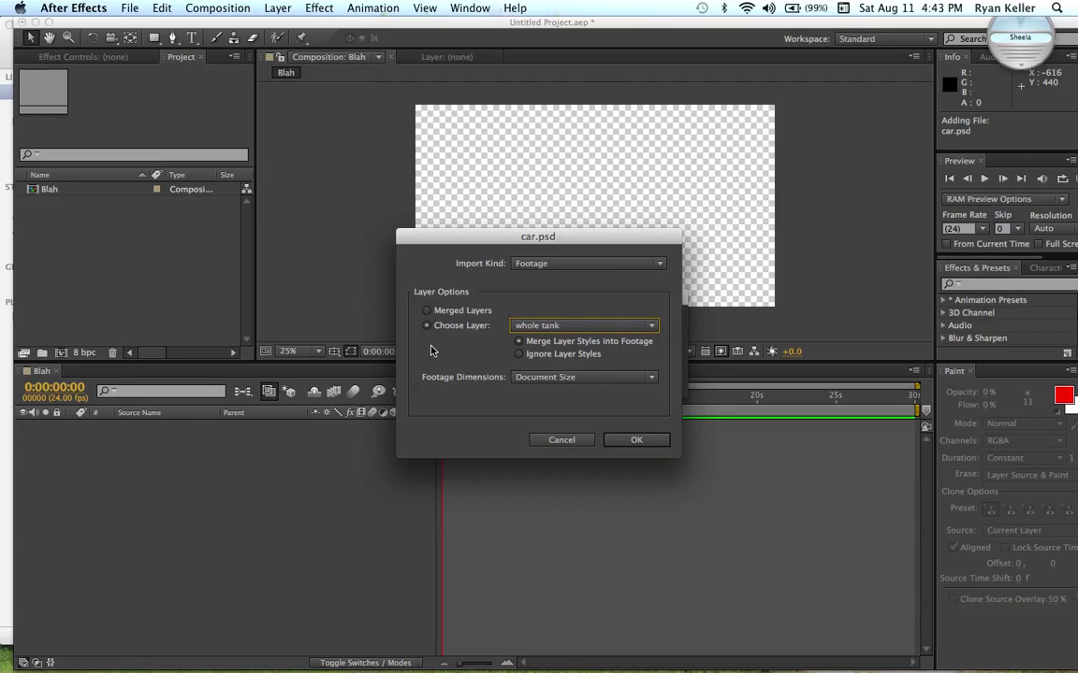
{"action": "left_click", "coordinate": [574, 378]}
{"action": "left_click", "coordinate": [625, 404]}
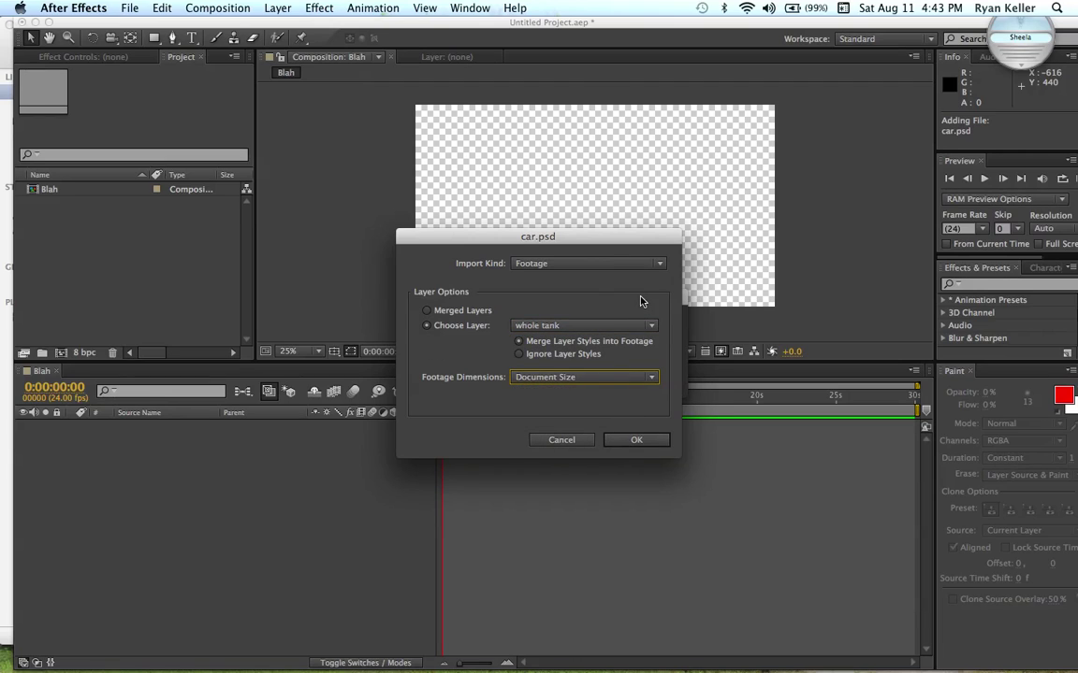
{"action": "left_click", "coordinate": [576, 264]}
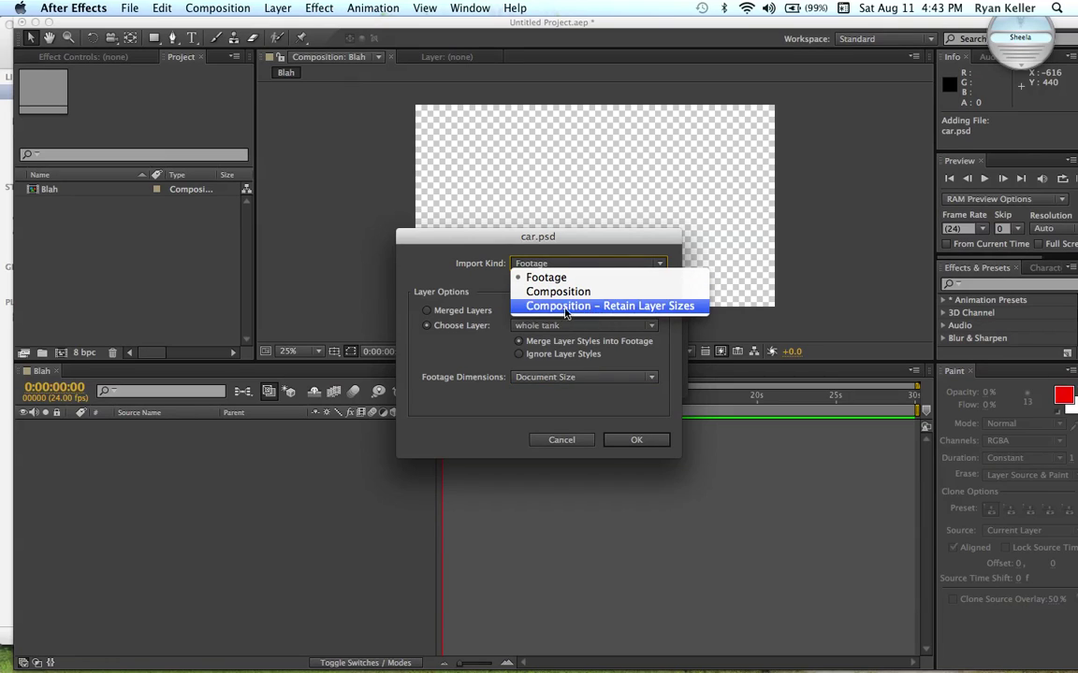
{"action": "left_click", "coordinate": [473, 372]}
{"action": "left_click", "coordinate": [614, 442]}
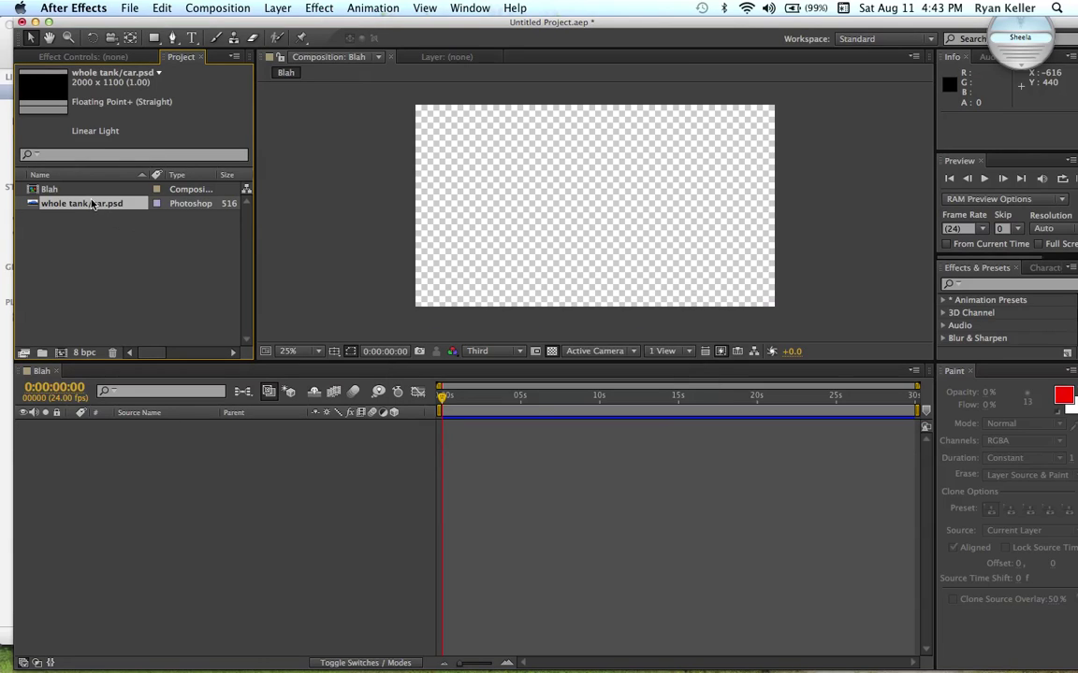
Step: Drag whole tank/car.psd into the Blah timeline and show it in the viewer
{"action": "left_click_drag", "start_coordinate": [92, 204], "coordinate": [121, 469]}
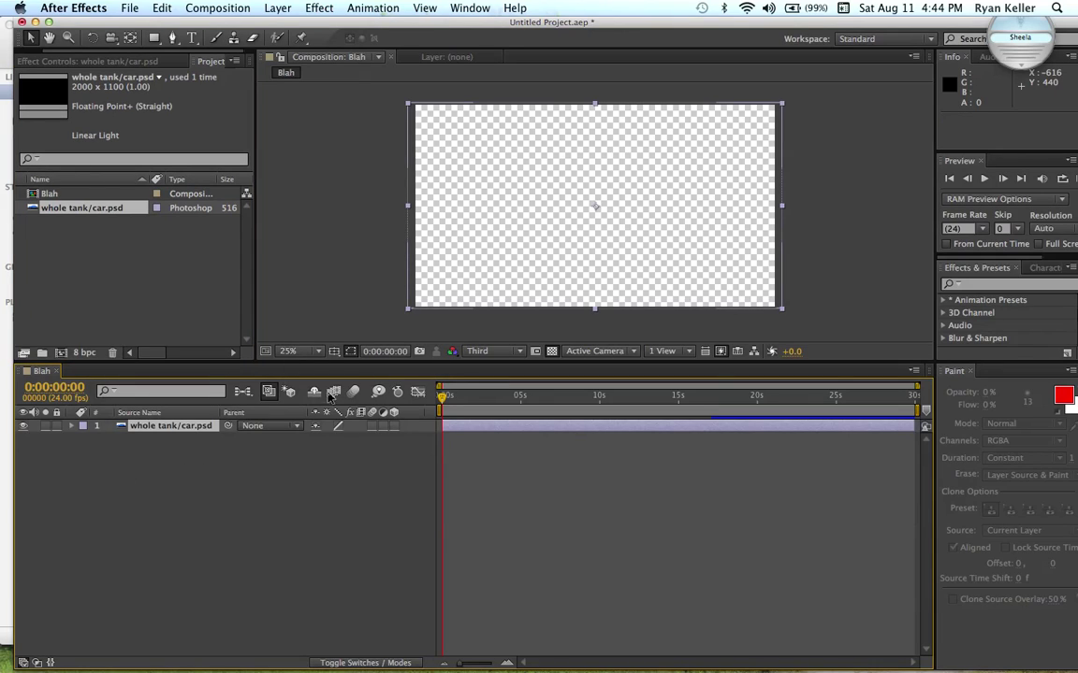
{"action": "left_click", "coordinate": [672, 228]}
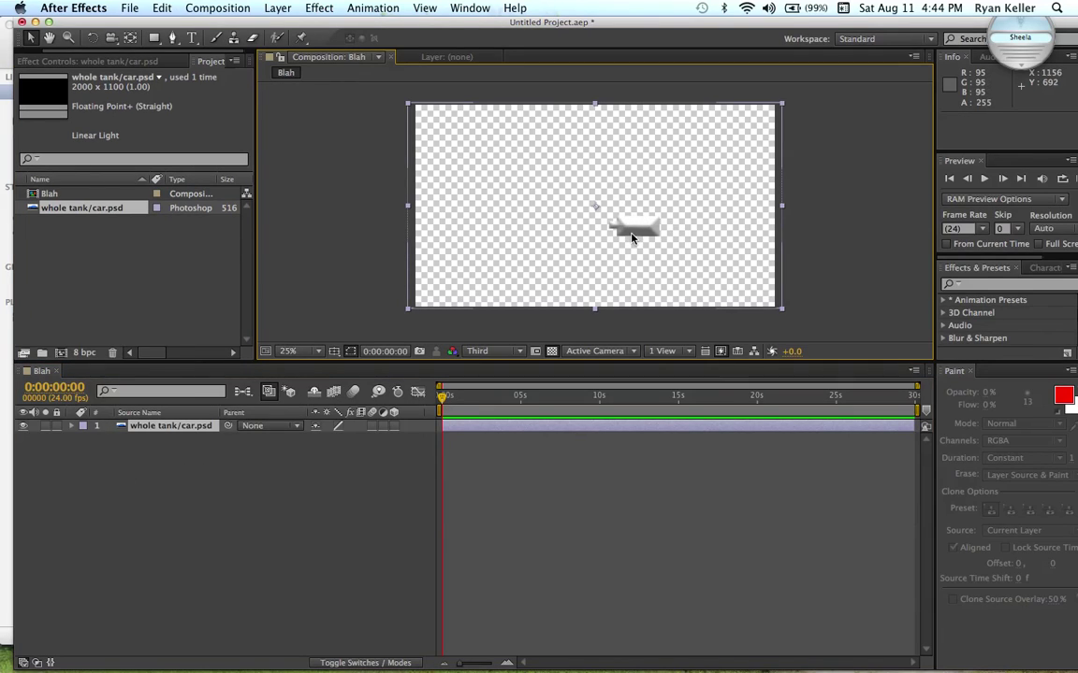
{"action": "left_click", "coordinate": [522, 354]}
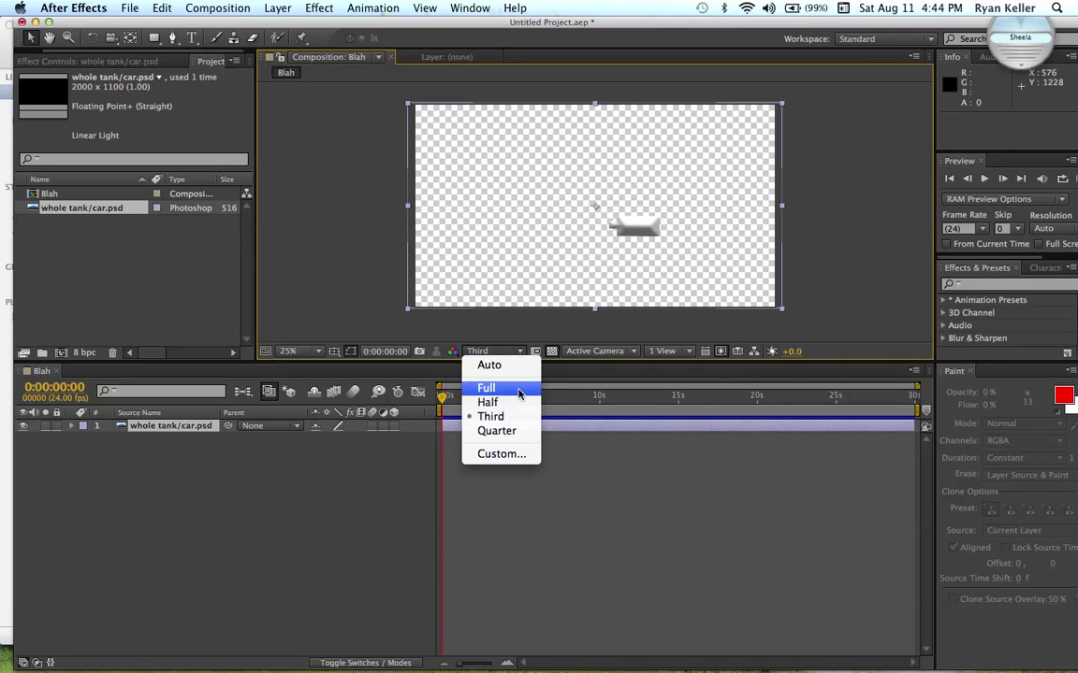
{"action": "left_click", "coordinate": [660, 490]}
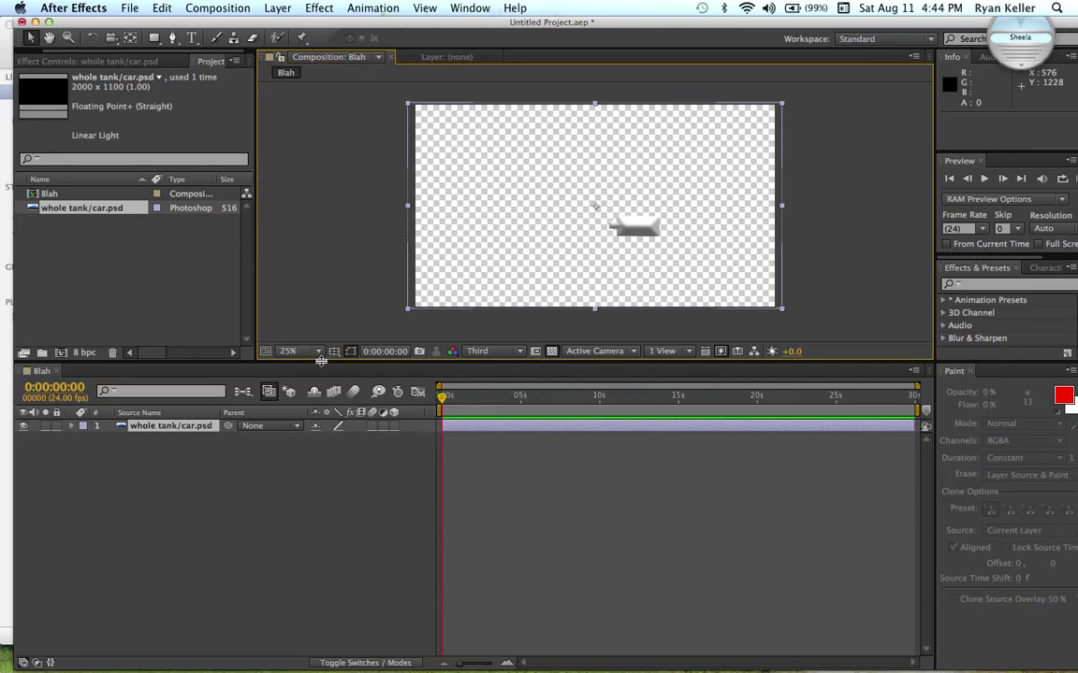